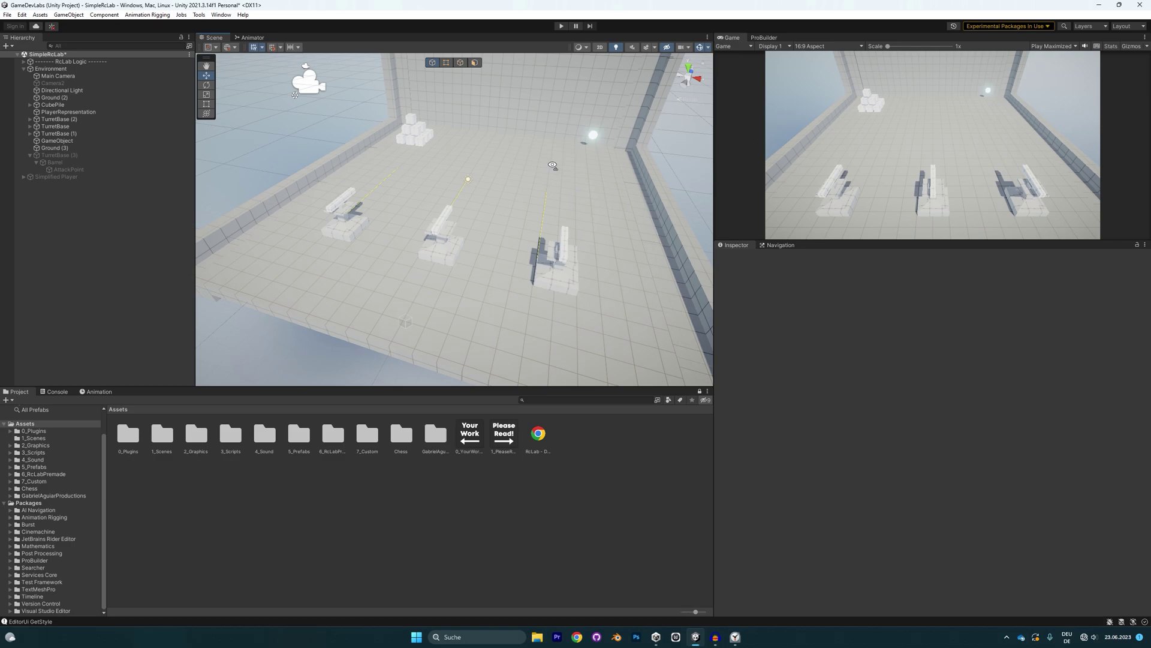
# Step: Look across the arena and start play-testing the turret scene
pyautogui.moveTo(528, 173); pyautogui.dragTo(579, 122, button='right')
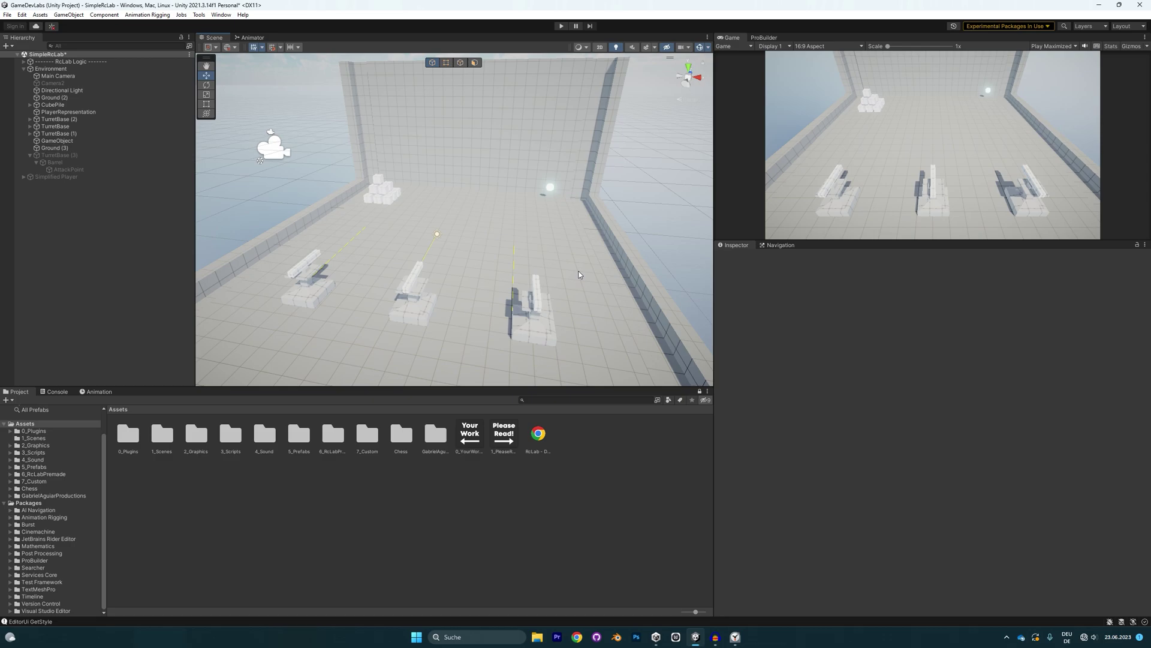
pyautogui.click(562, 26)
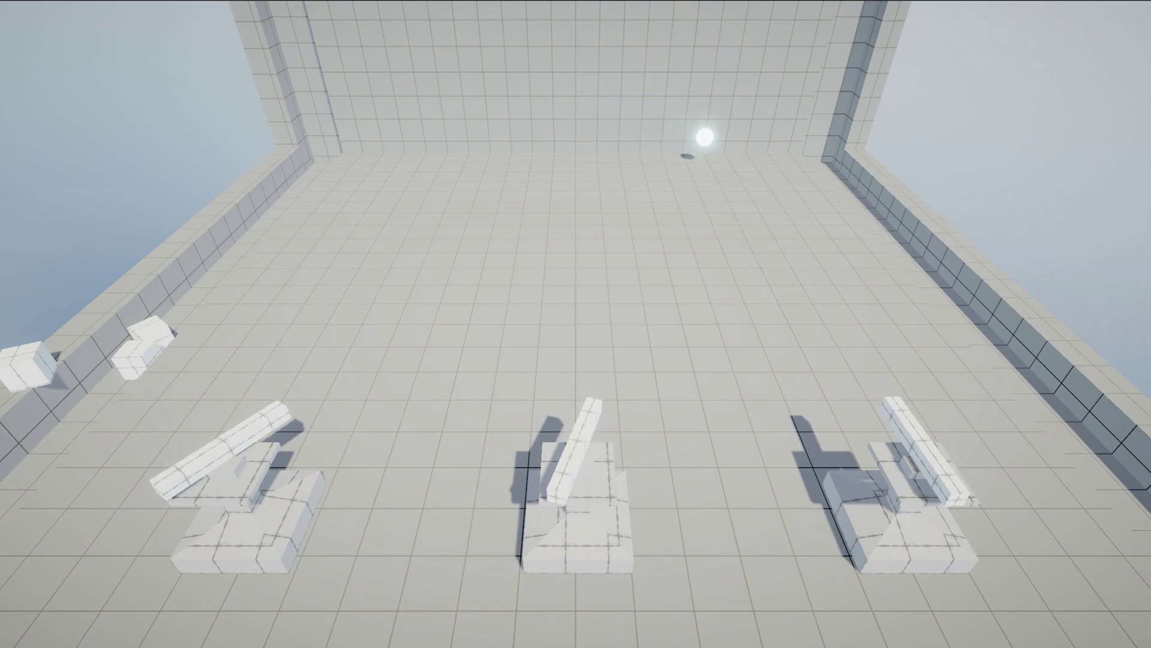
# Step: Exit play mode and add an Inventory component to TurretBase (3) by searching 'inv'
pyautogui.click(562, 25)
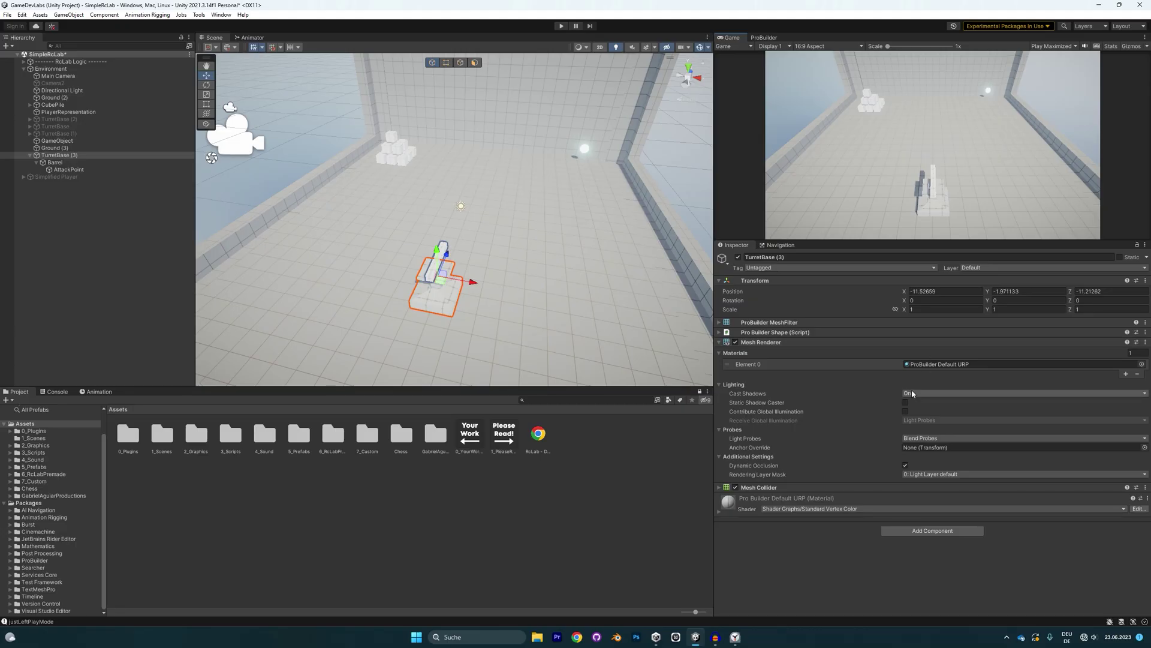
pyautogui.click(931, 532)
pyautogui.write('inv')
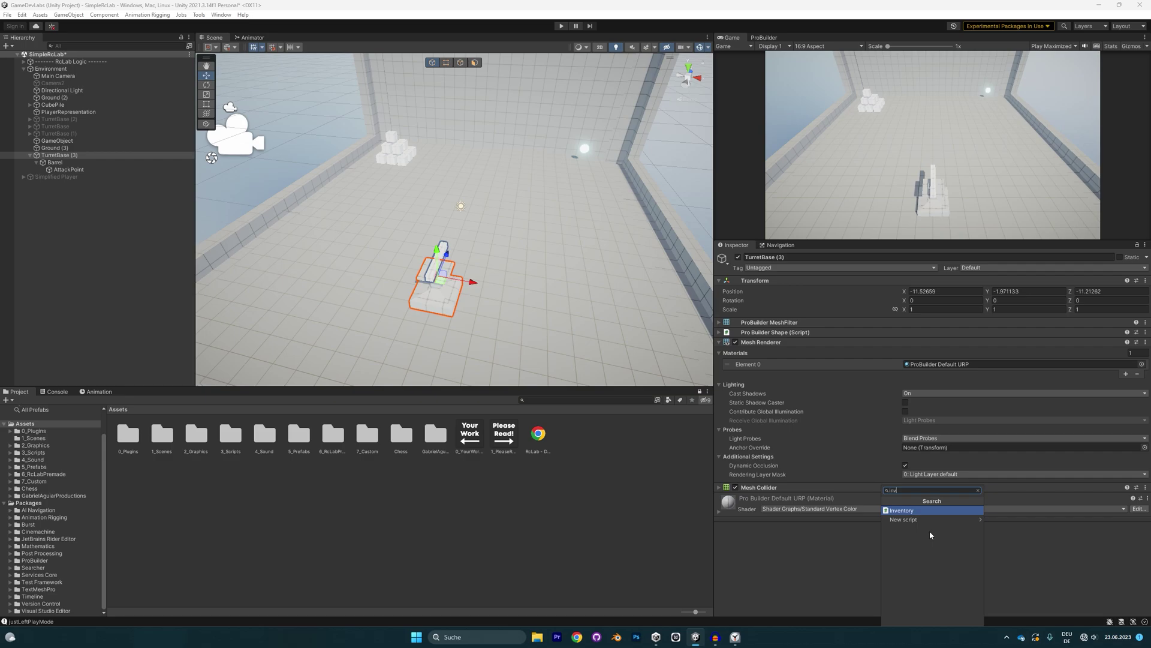
pyautogui.press('Return')
pyautogui.scroll(-5, 723, 525)
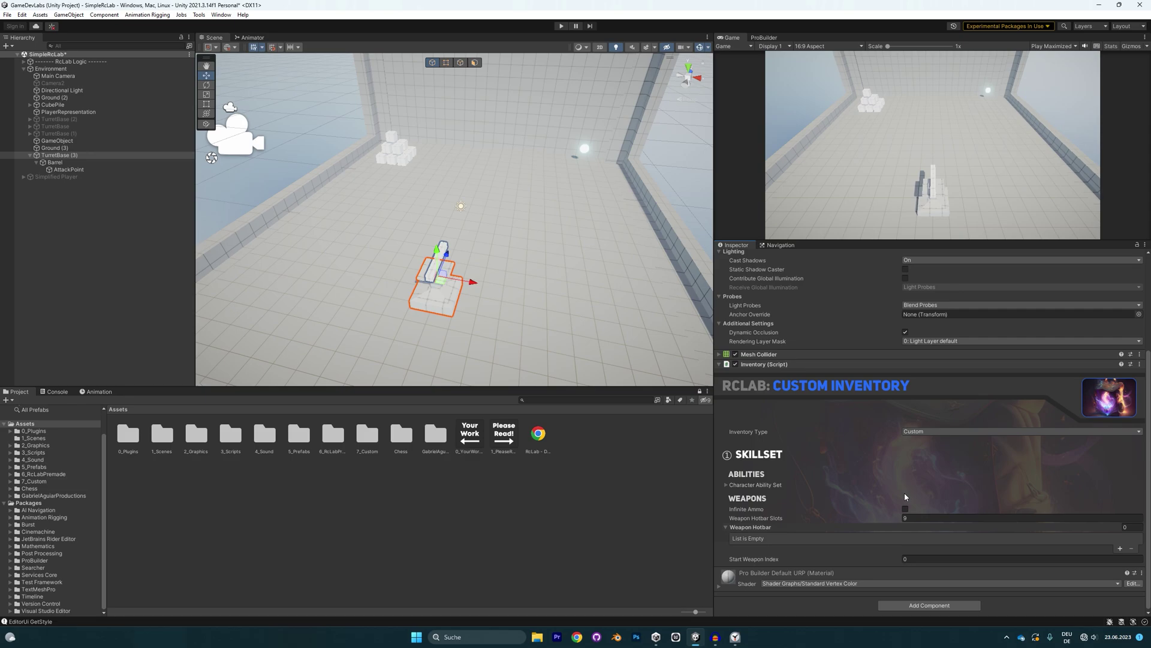
# Step: Switch the Inventory Type to Player, then set it back to Custom
pyautogui.click(932, 431)
pyautogui.click(923, 441)
pyautogui.scroll(-3, 977, 489)
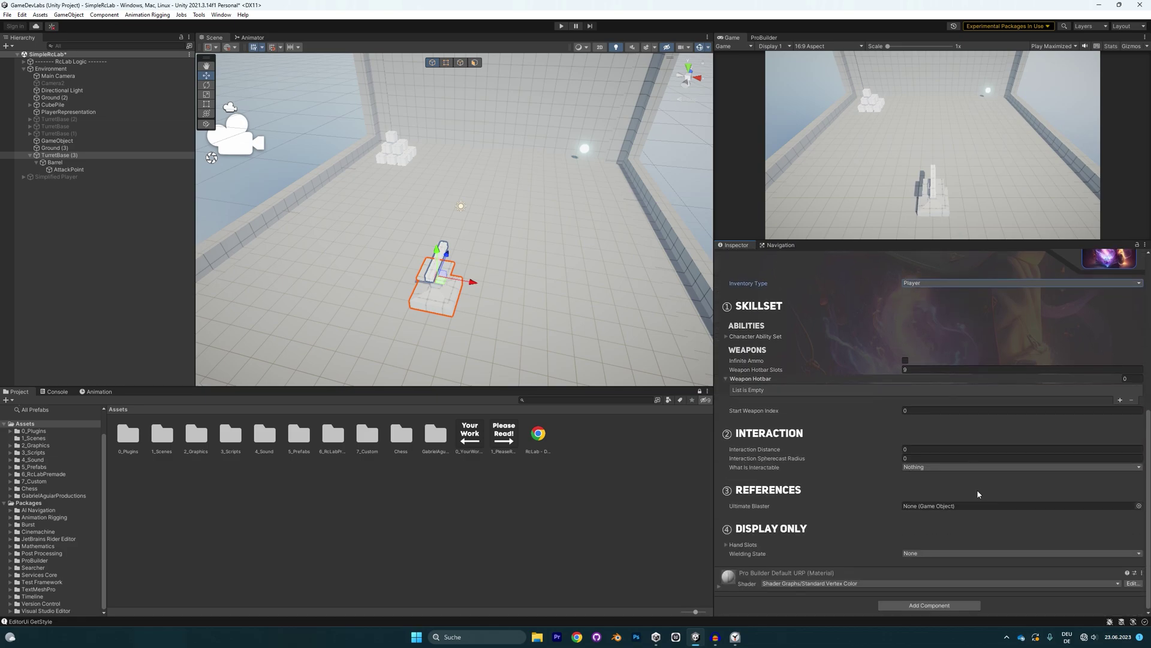
pyautogui.click(929, 285)
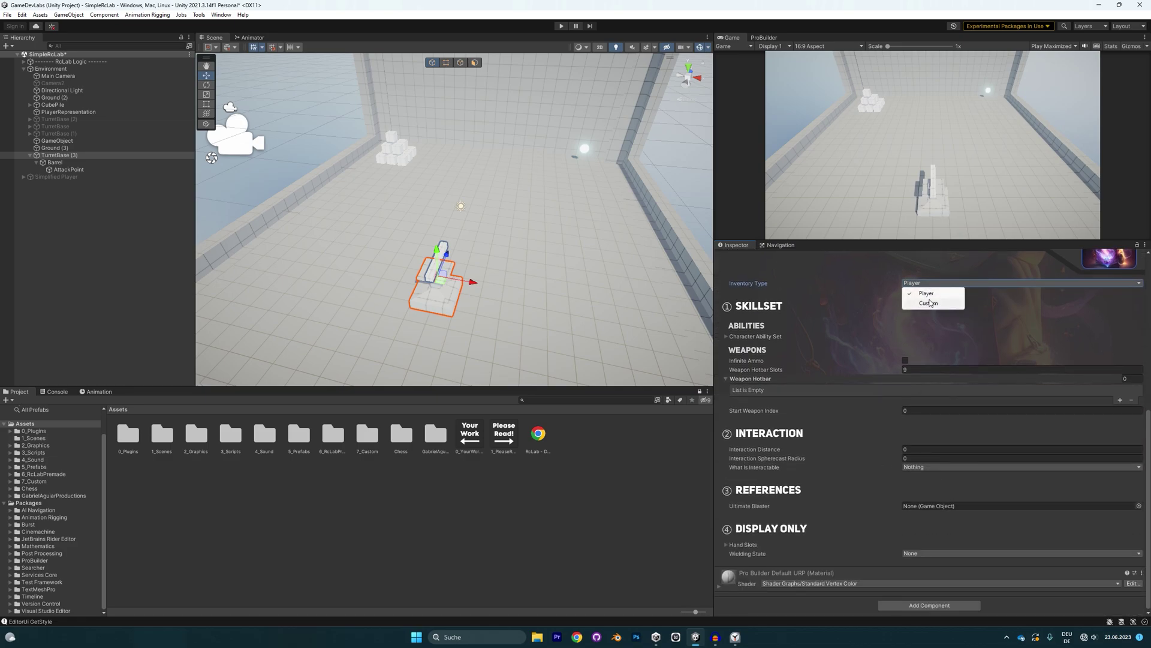
pyautogui.click(924, 303)
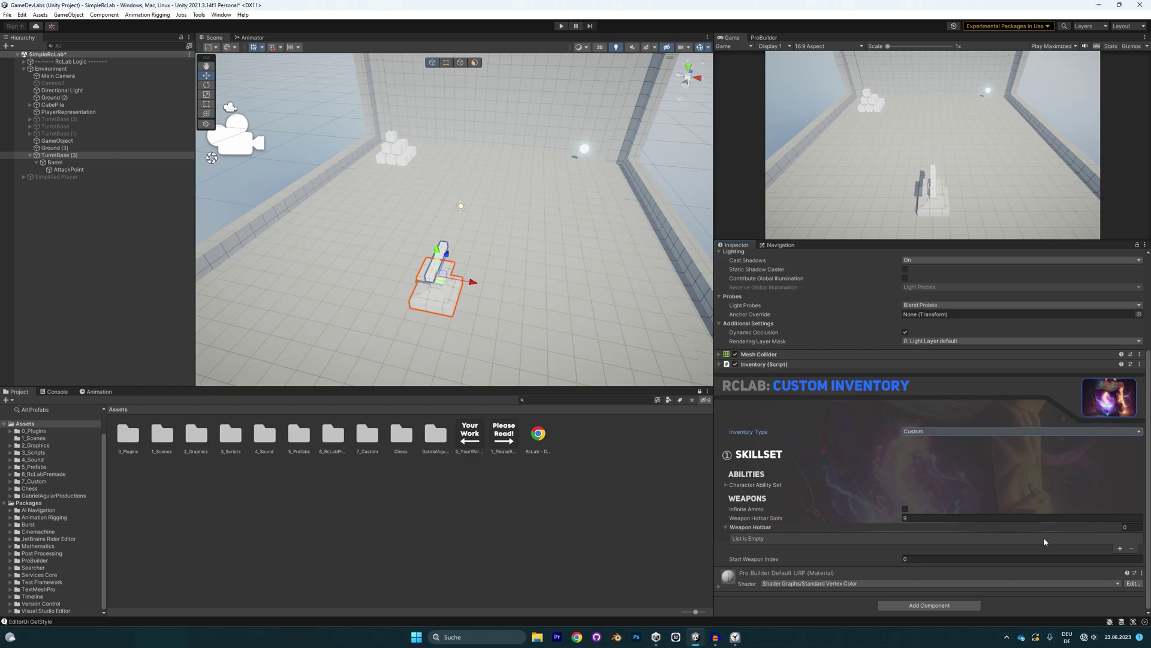
# Step: Add a Weapon Hotbar slot holding TurretRifle_Ability in Element 0
pyautogui.click(1121, 549)
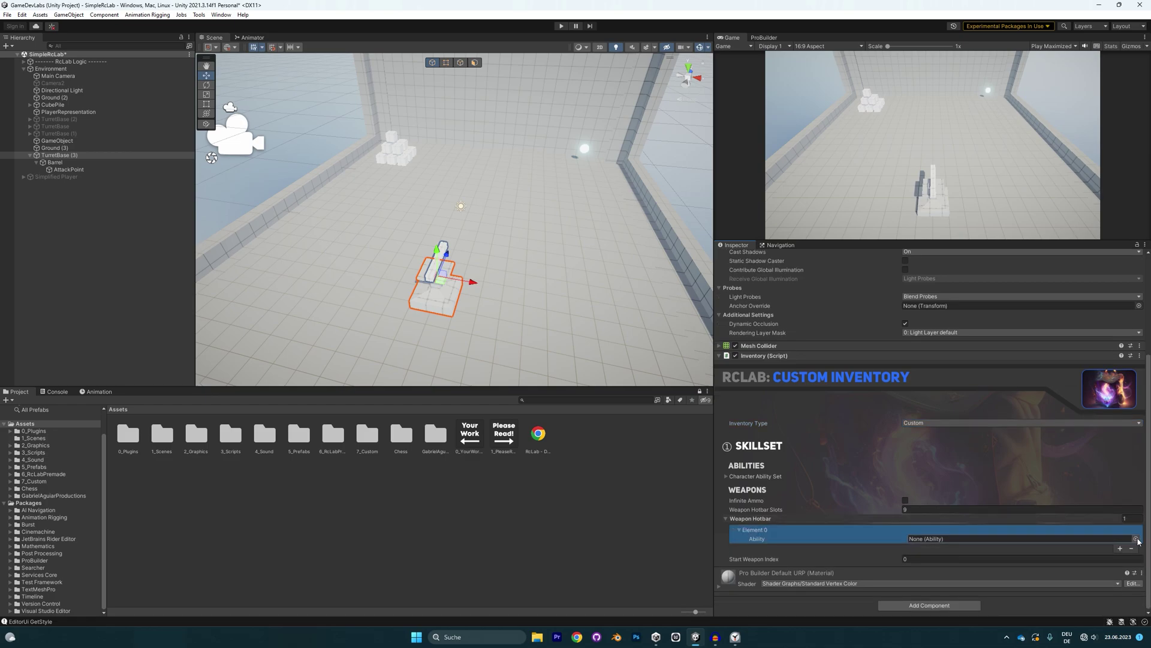
pyautogui.click(1139, 539)
pyautogui.write('r')
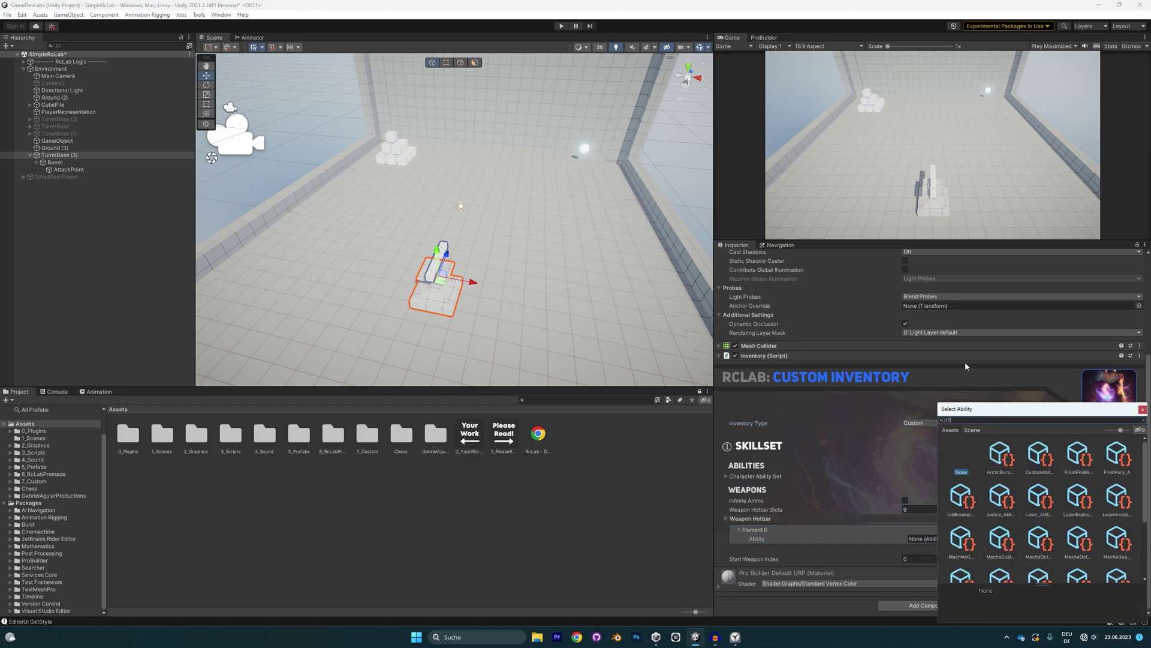
pyautogui.write('ifl')
pyautogui.click(1067, 463)
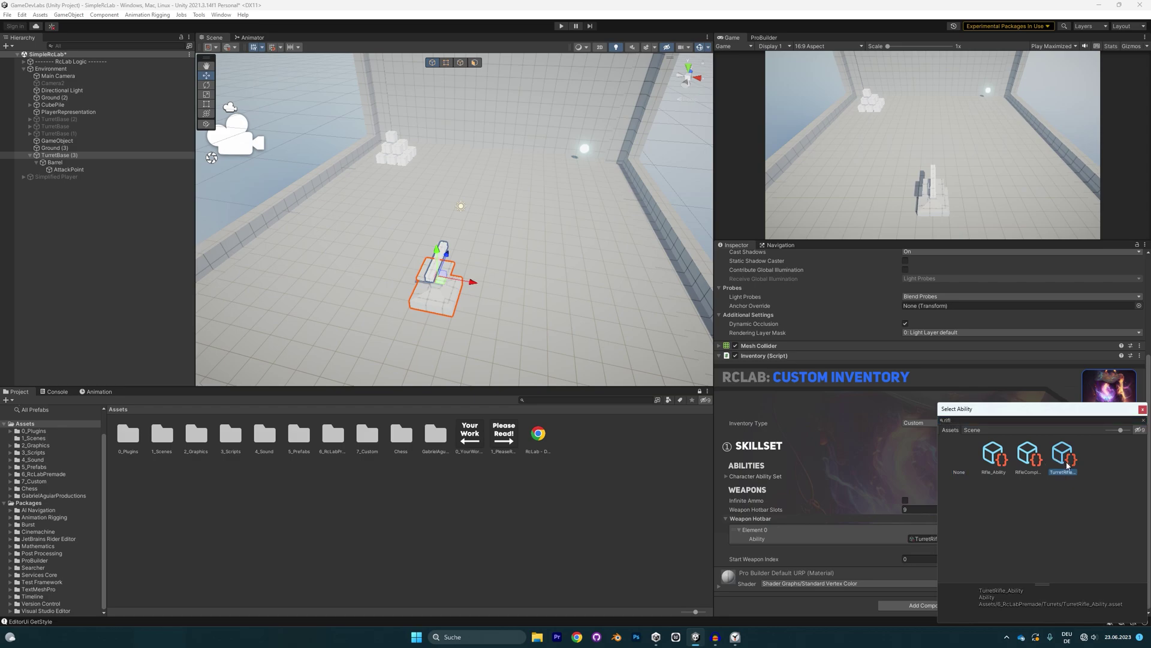
pyautogui.doubleClick(1064, 462)
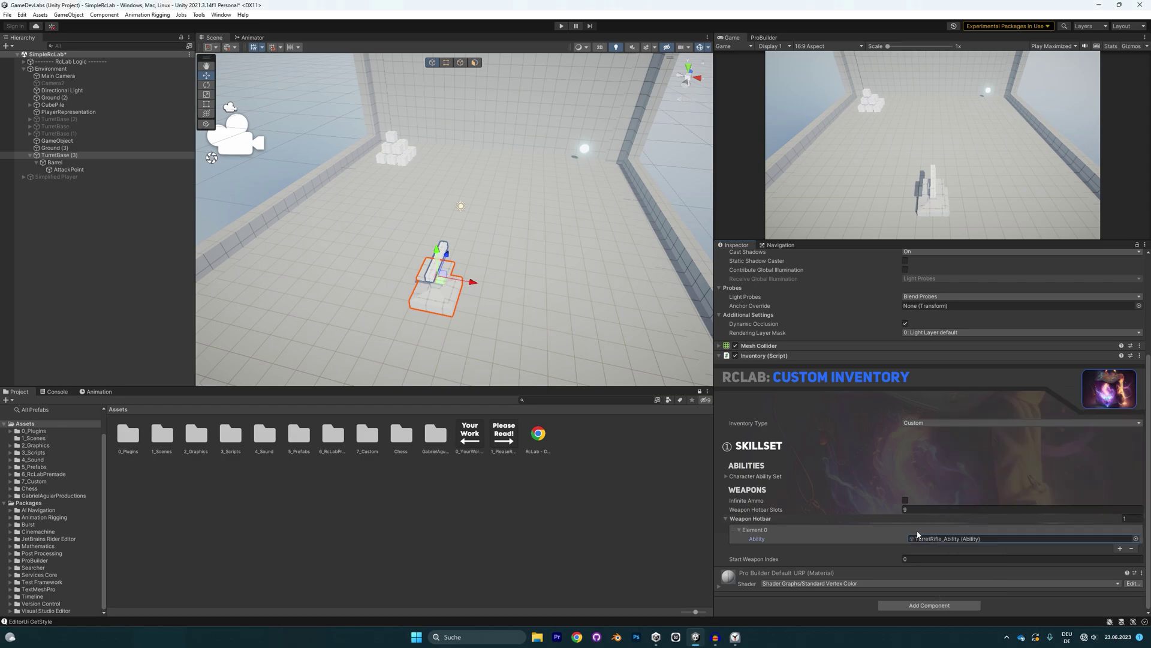
# Step: Inspect the TurretRifle_Ability and TurretRifle weapon assets, then return to TurretBase (3)
pyautogui.doubleClick(930, 539)
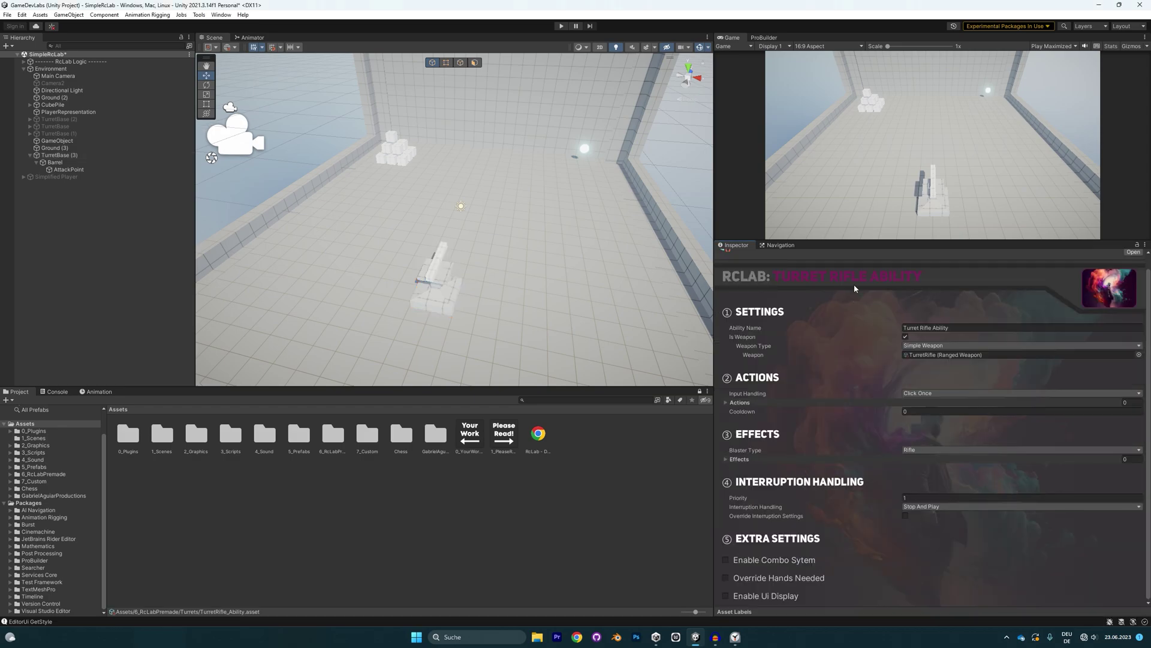
pyautogui.doubleClick(929, 354)
pyautogui.scroll(-15, 866, 318)
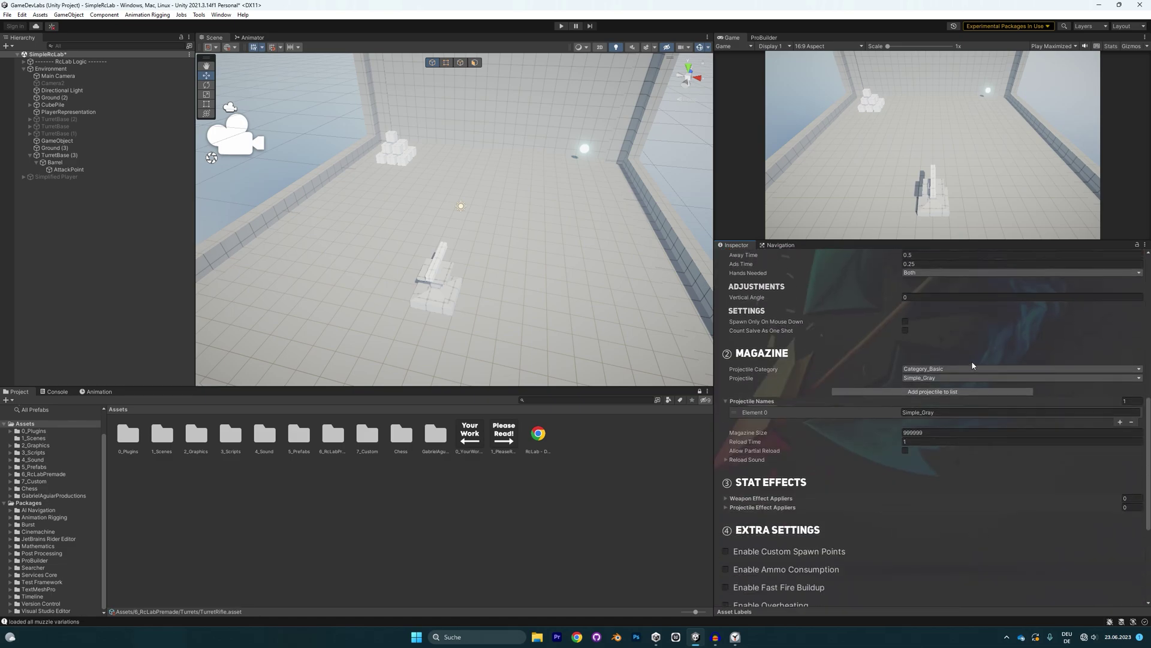
pyautogui.scroll(5, 839, 390)
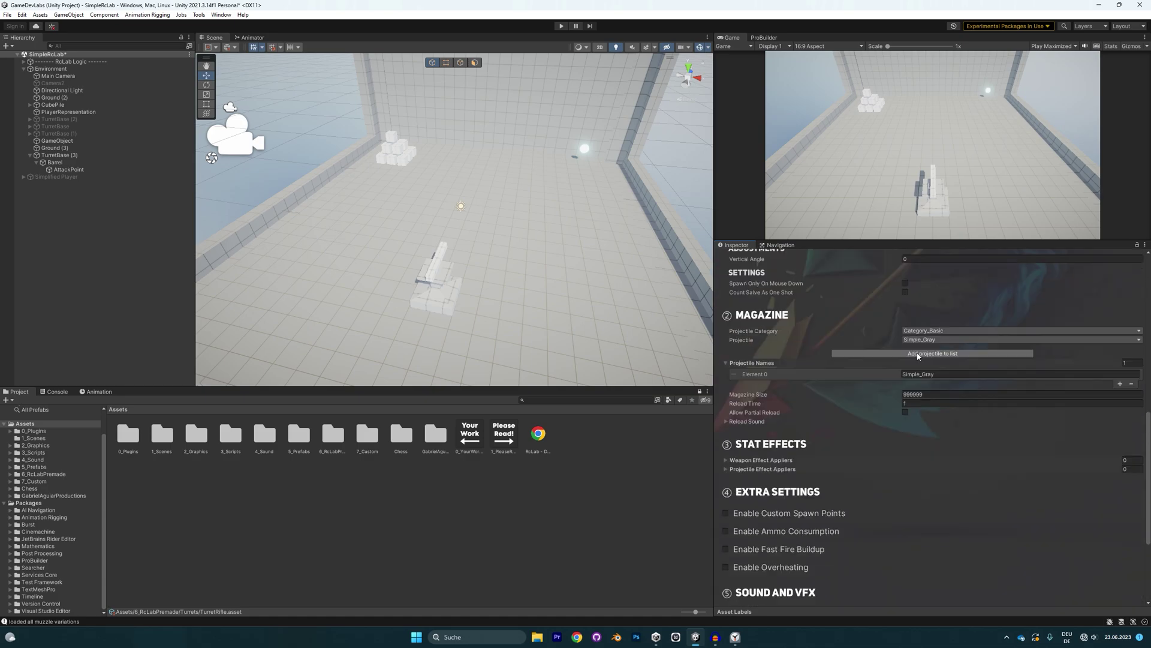
pyautogui.click(105, 155)
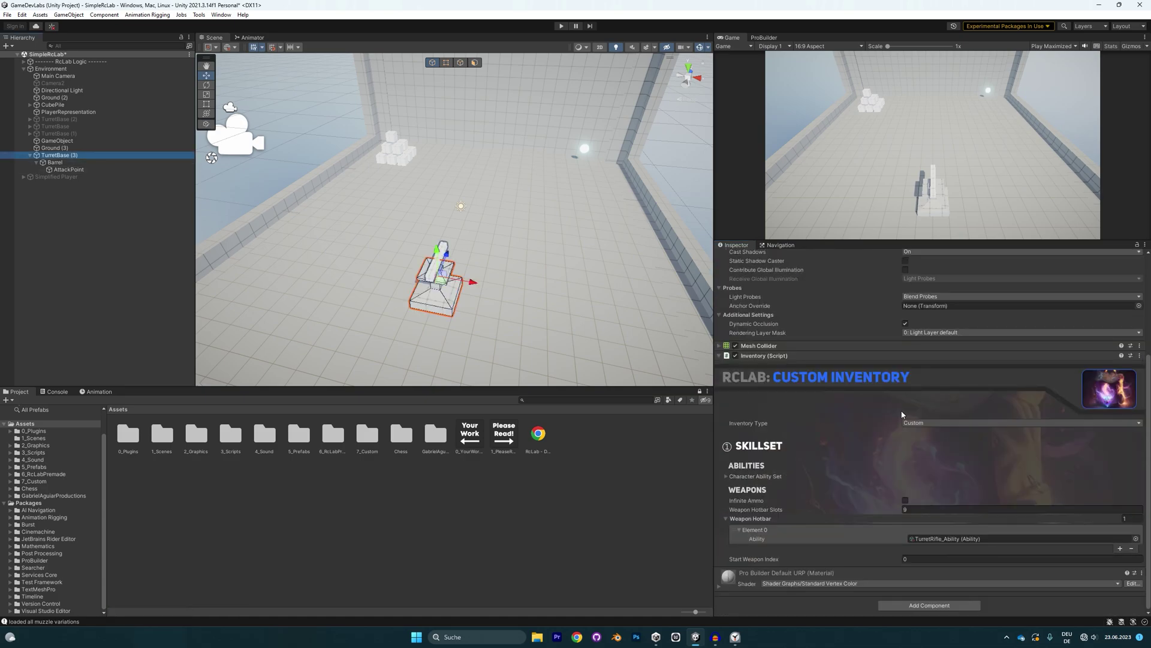
# Step: Add a Combat component to the turret by searching 'combat'
pyautogui.click(918, 603)
pyautogui.write('combat')
pyautogui.press('Return')
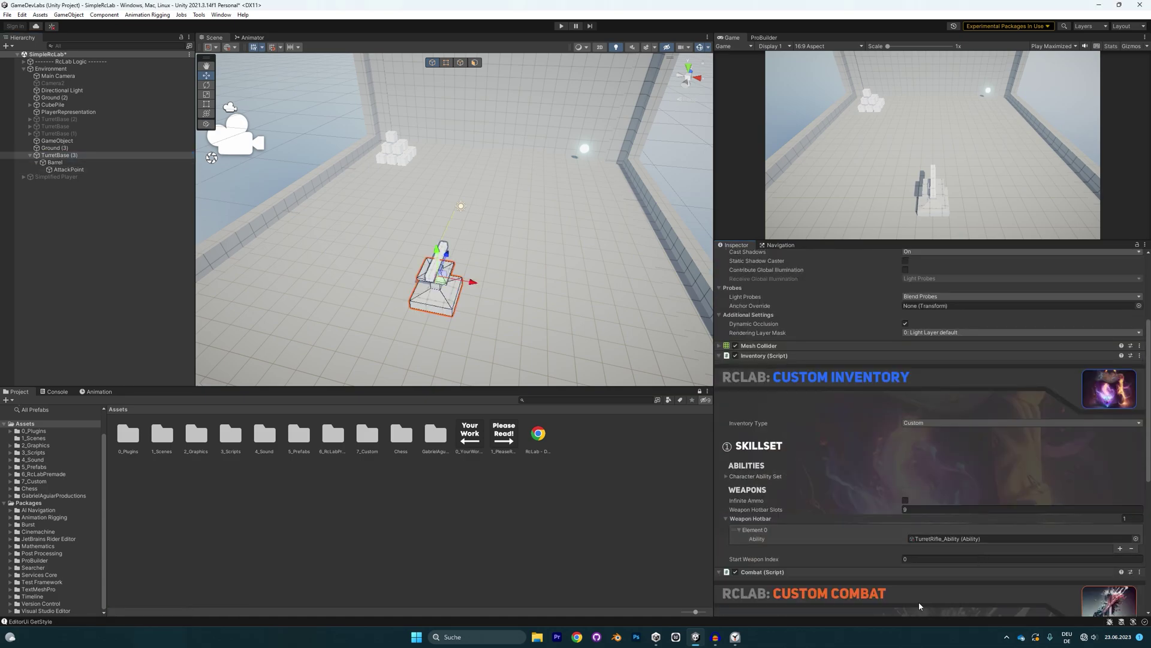
pyautogui.scroll(-8, 974, 400)
# Step: Keep Combat Type on Custom and set What Is Target to the whatIsPlayer layer
pyautogui.click(935, 355)
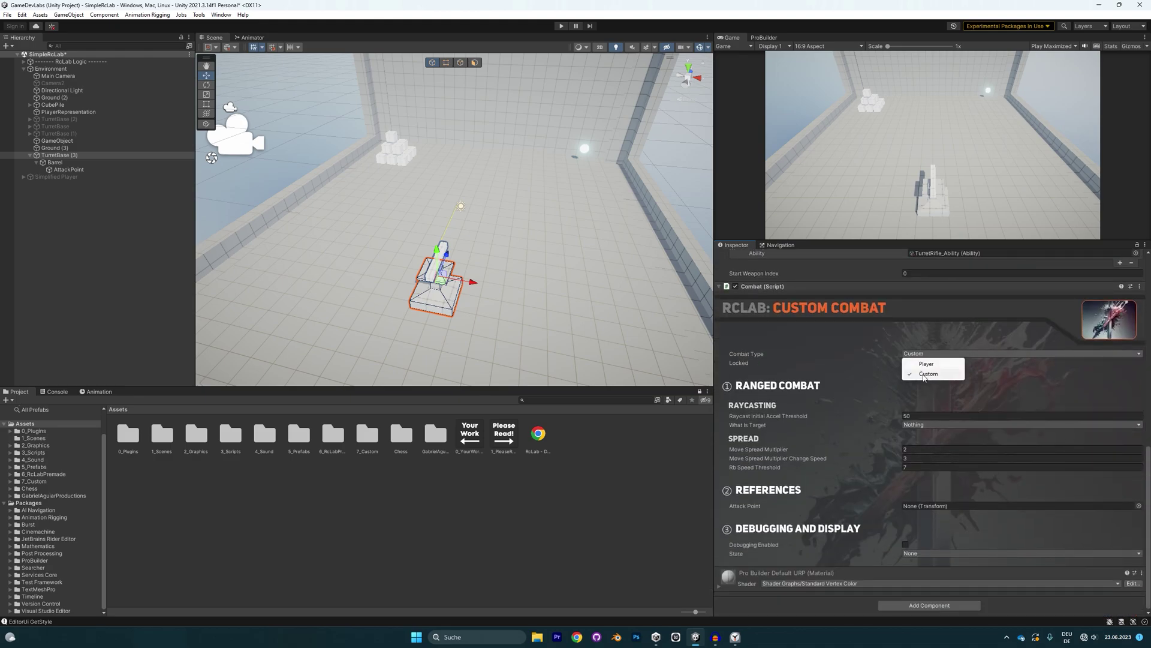
pyautogui.click(923, 373)
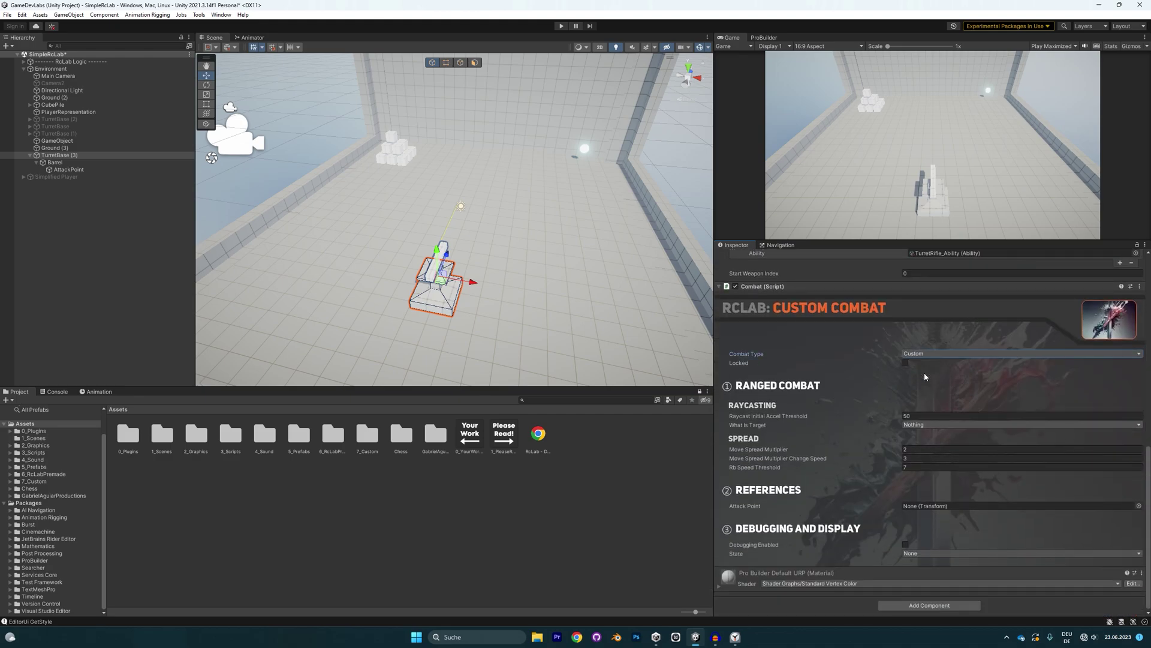
pyautogui.click(925, 425)
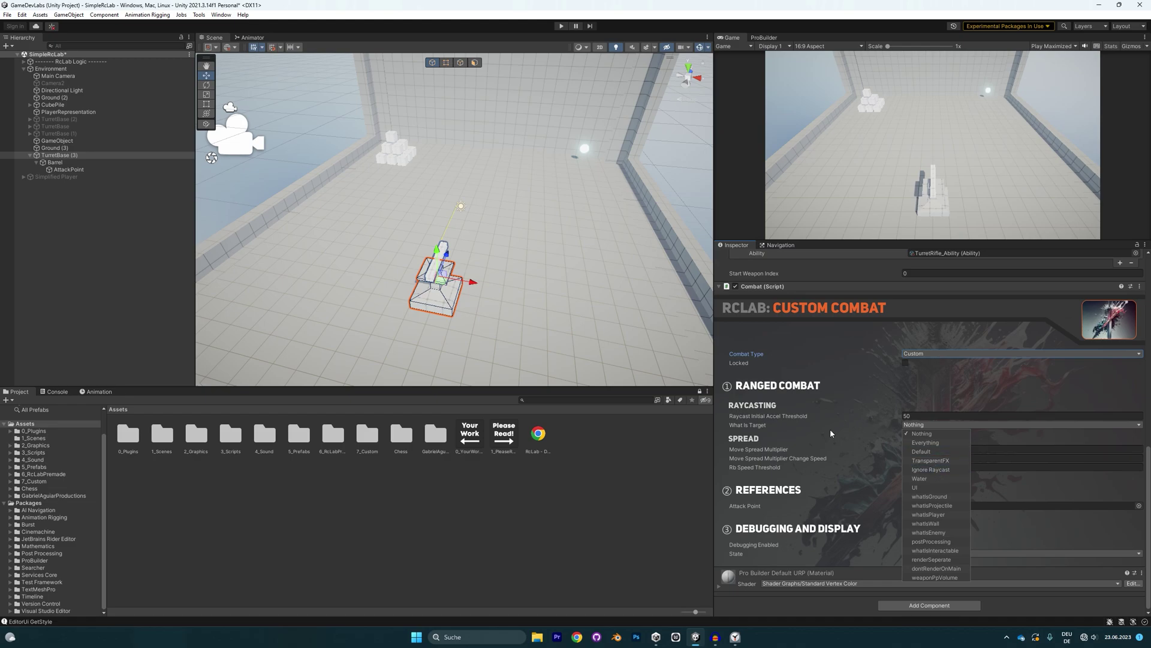
pyautogui.click(931, 514)
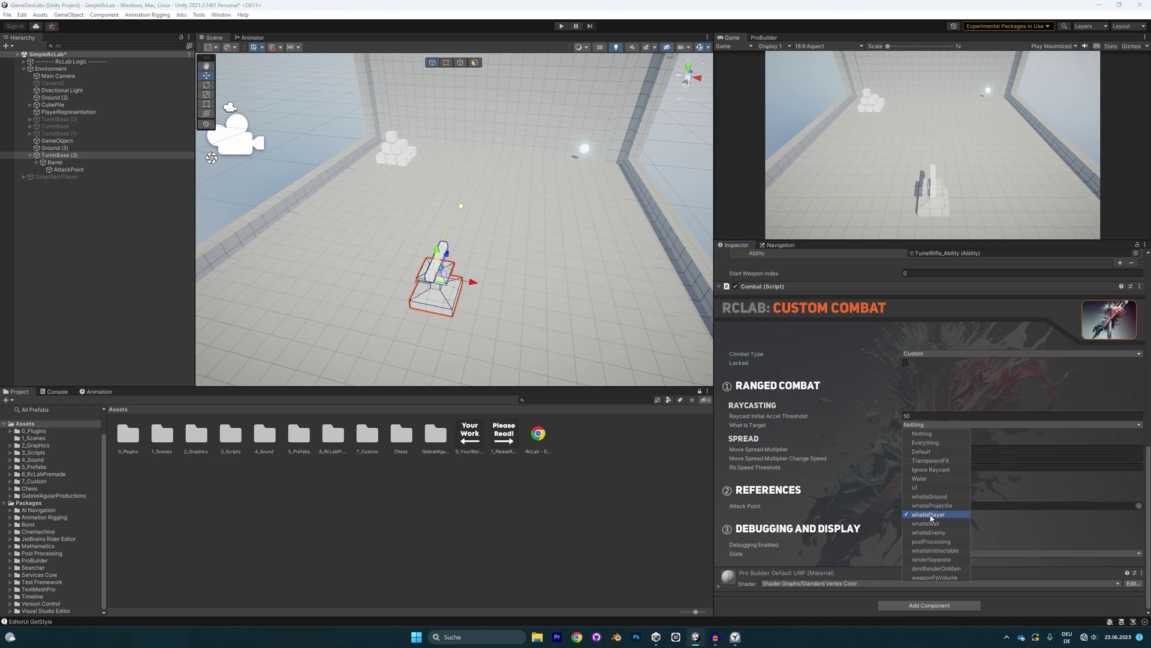
pyautogui.click(936, 392)
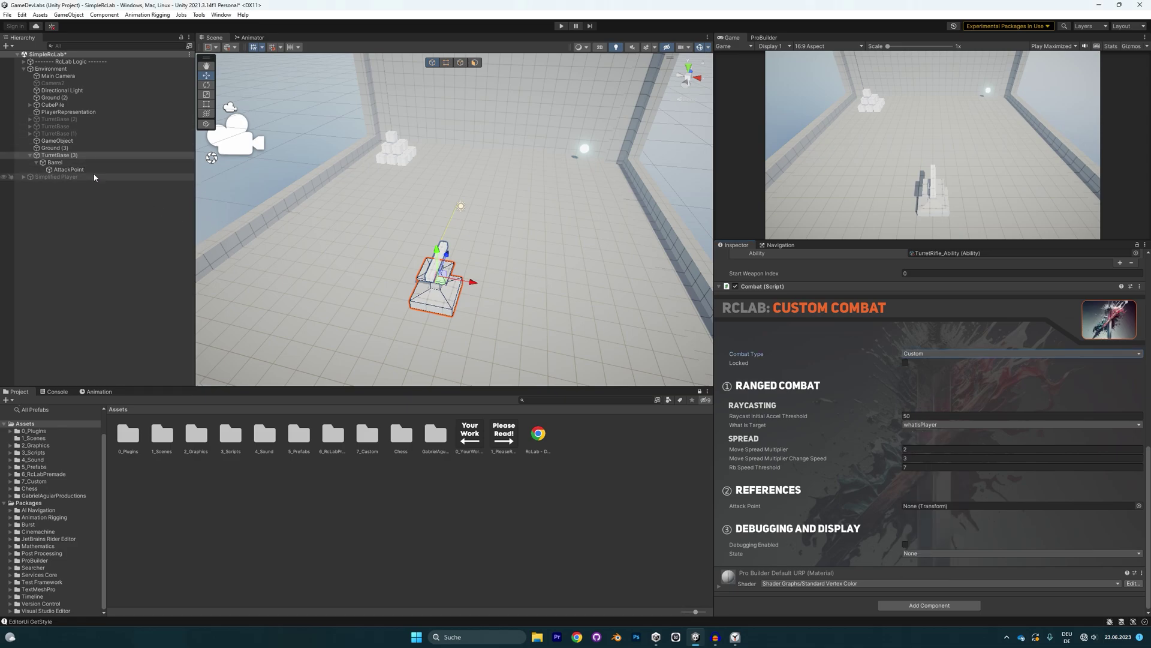
# Step: Frame the Barrel and nudge AttackPoint forward to the barrel's tip (Z 1.845)
pyautogui.doubleClick(54, 162)
pyautogui.moveTo(561, 232); pyautogui.dragTo(562, 219, button='middle')
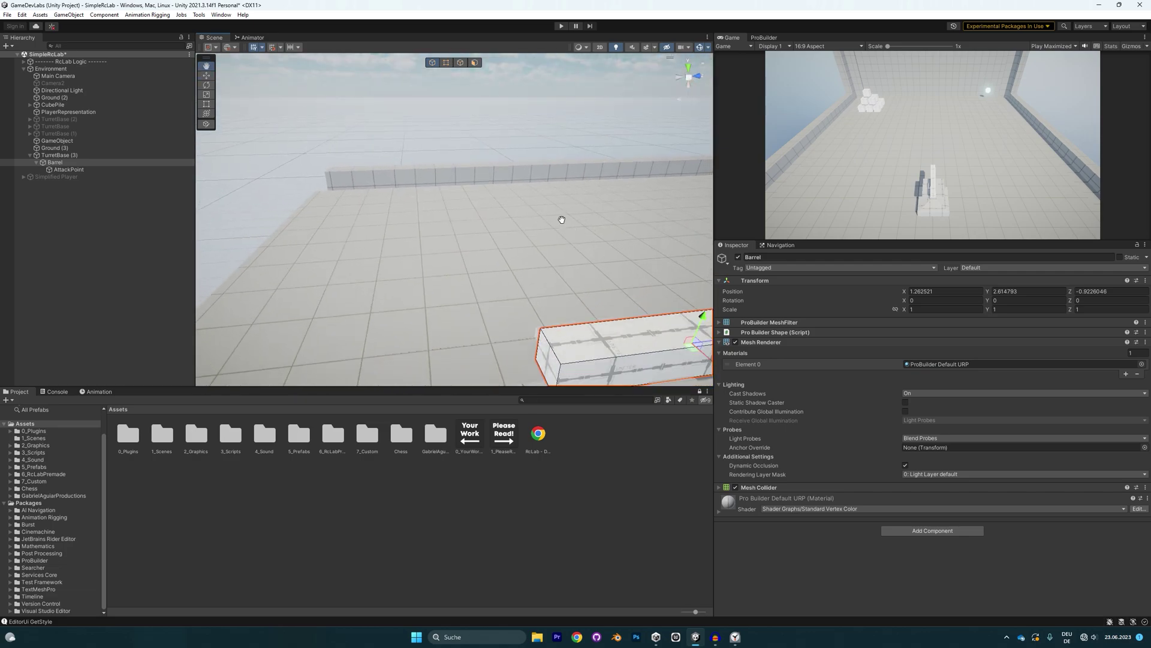
pyautogui.press('f')
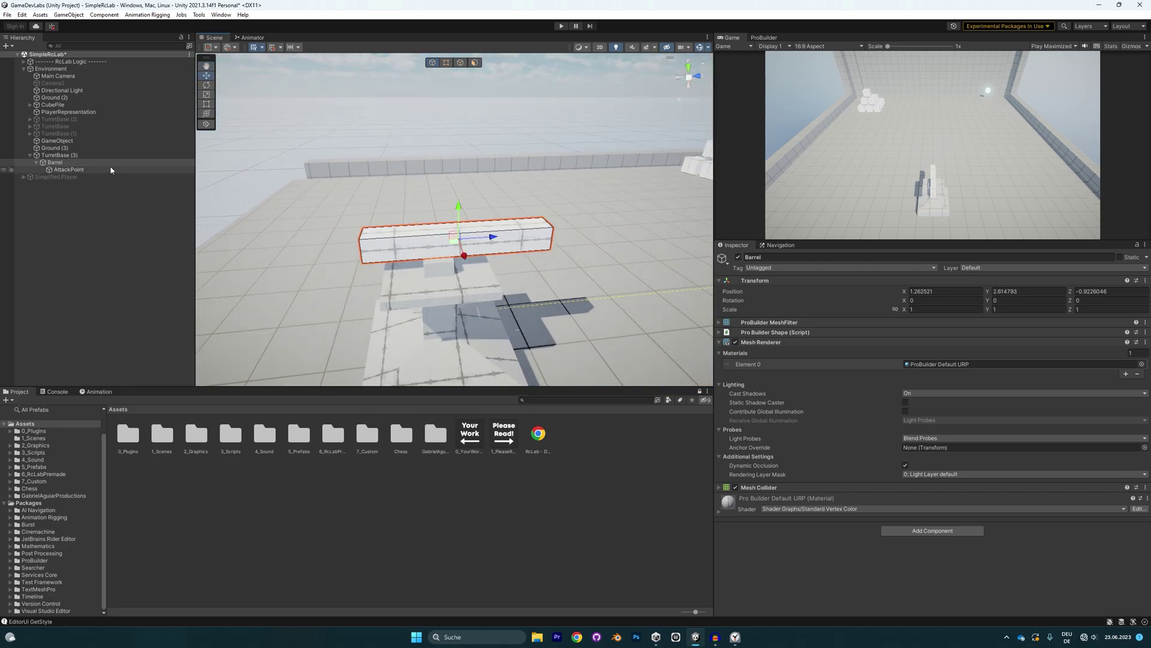
pyautogui.doubleClick(67, 169)
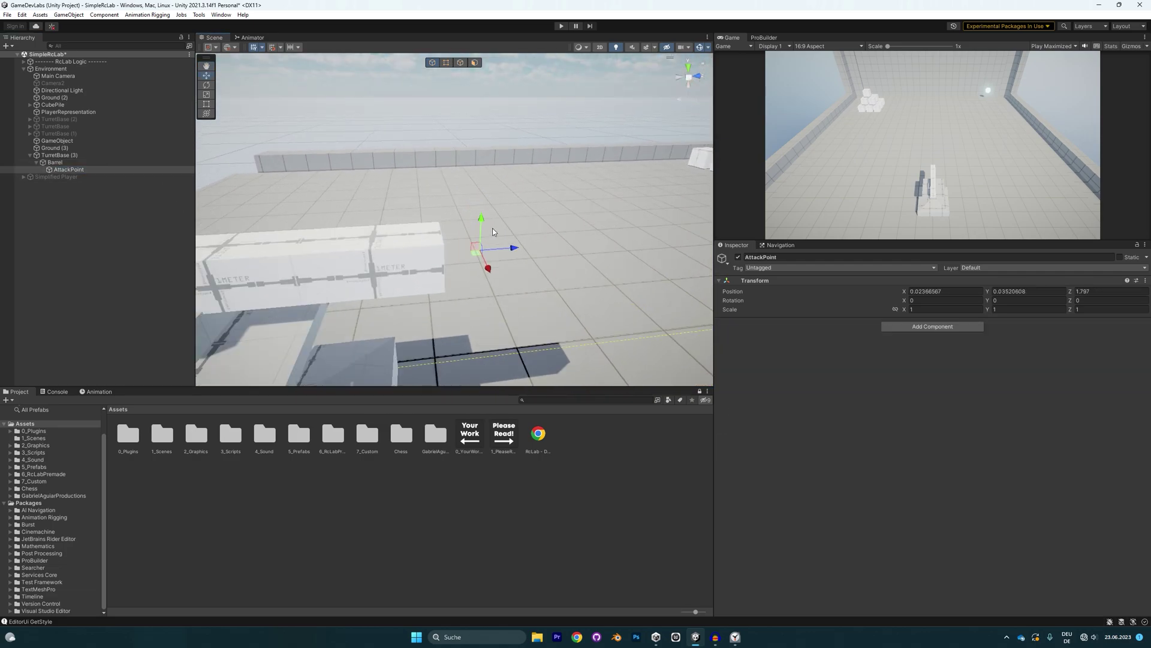
pyautogui.press('Up')
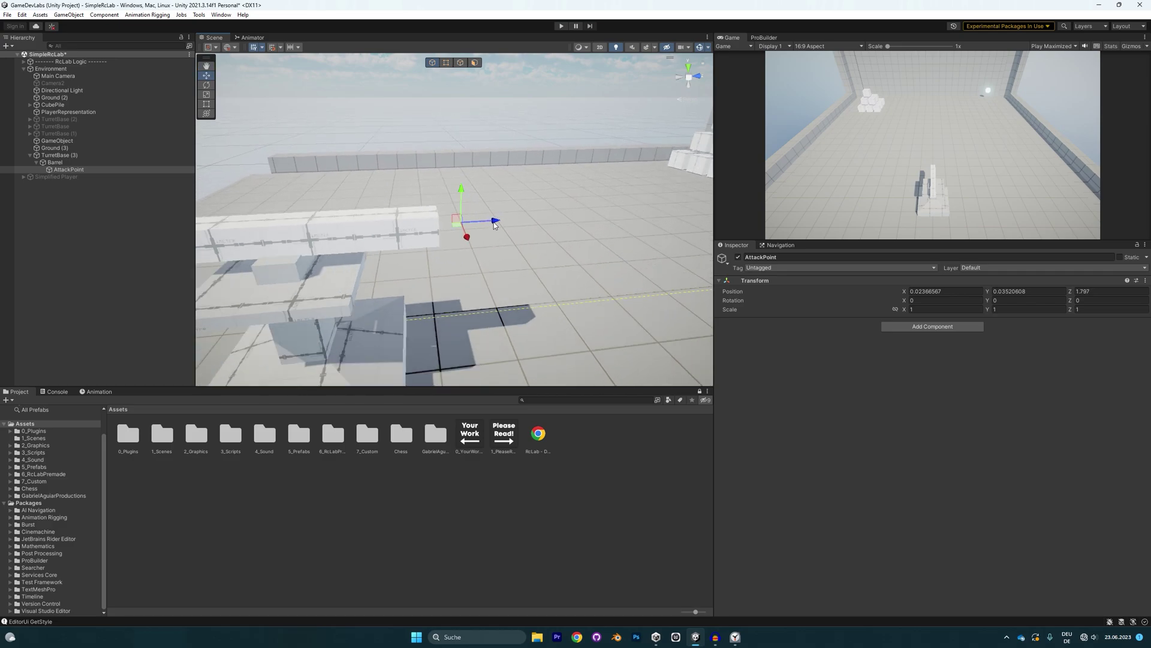
pyautogui.moveTo(495, 223); pyautogui.dragTo(410, 238)
pyautogui.hotkey('ctrl', 'z')
pyautogui.moveTo(495, 224); pyautogui.dragTo(498, 224)
pyautogui.moveTo(463, 231)
pyautogui.mouseDown(button='right')
pyautogui.moveTo(520, 233)
pyautogui.moveTo(486, 237)
pyautogui.moveTo(476, 222)
pyautogui.mouseUp(button='right')
# Step: Assign AttackPoint to the Attack Point field of TurretBase (3)'s Combat component
pyautogui.click(66, 155)
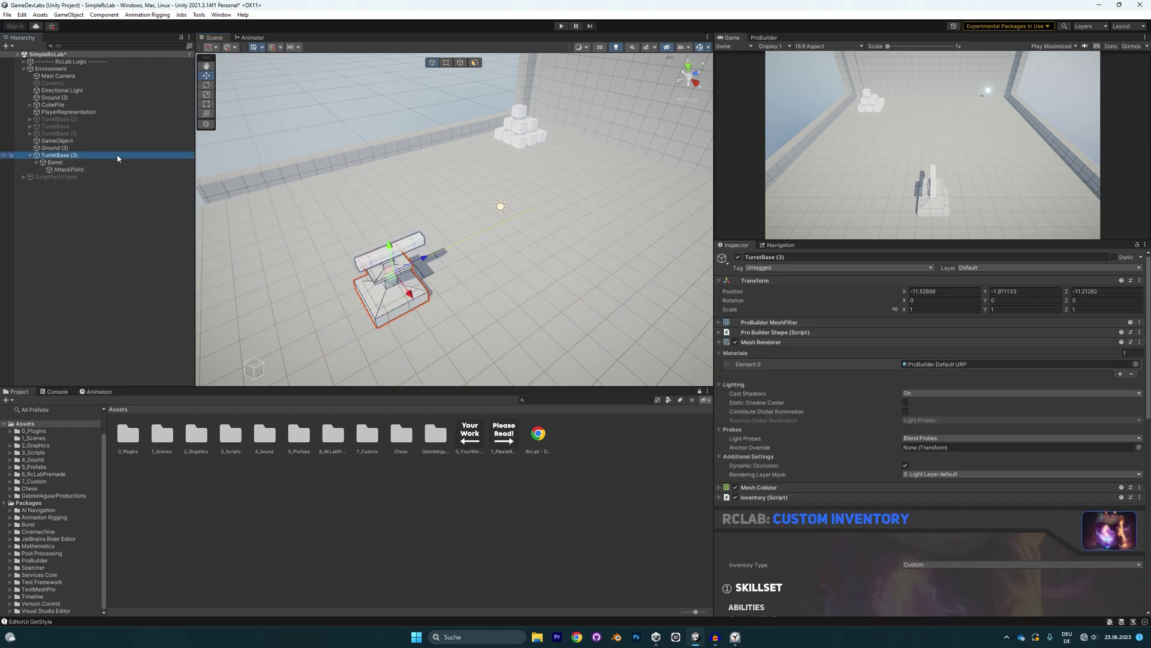
pyautogui.scroll(-15, 919, 394)
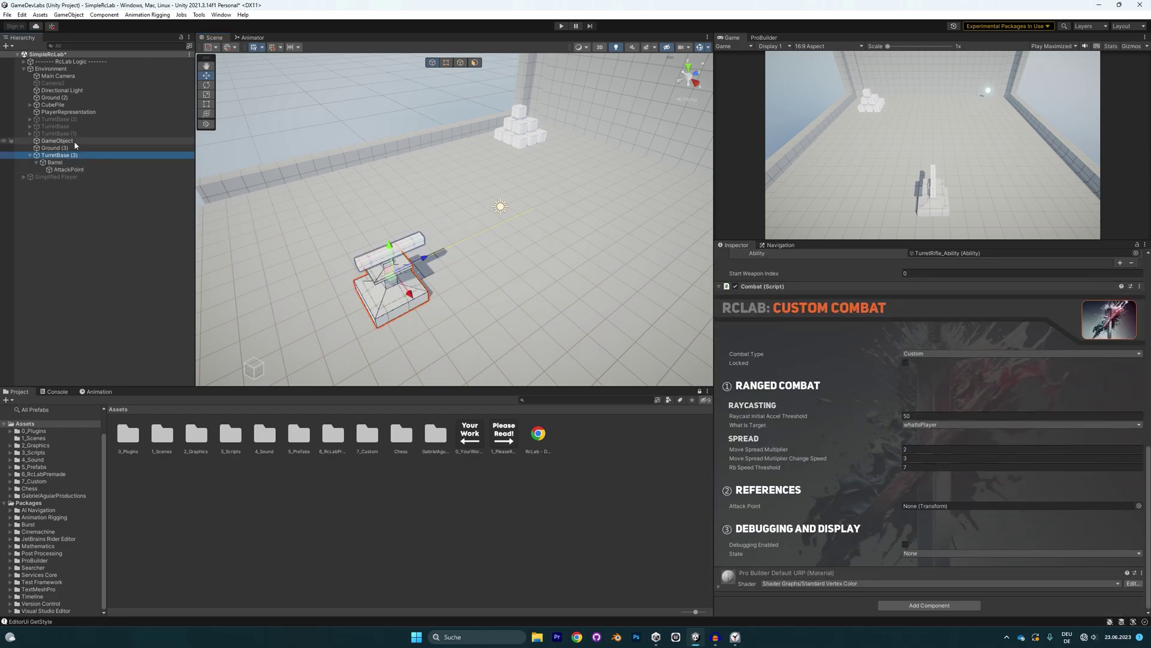
pyautogui.moveTo(68, 169); pyautogui.dragTo(987, 404)
pyautogui.moveTo(914, 496); pyautogui.dragTo(920, 507)
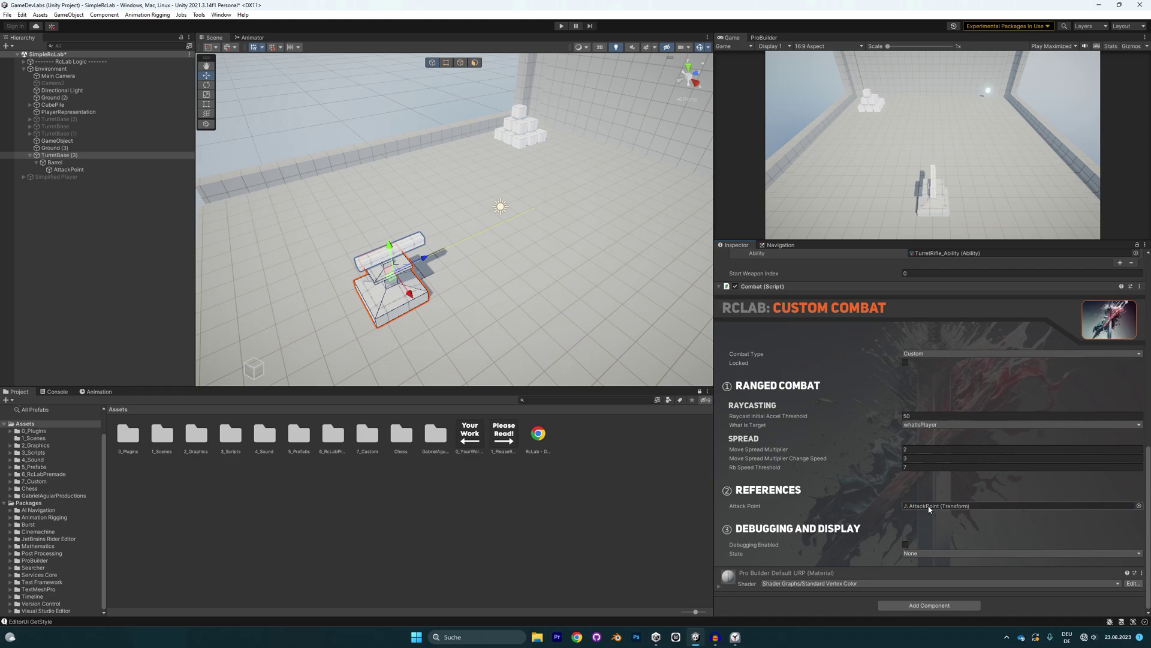
# Step: Add an Ability Player (Script) component by searching 'ability', and review it in the Inspector
pyautogui.click(911, 606)
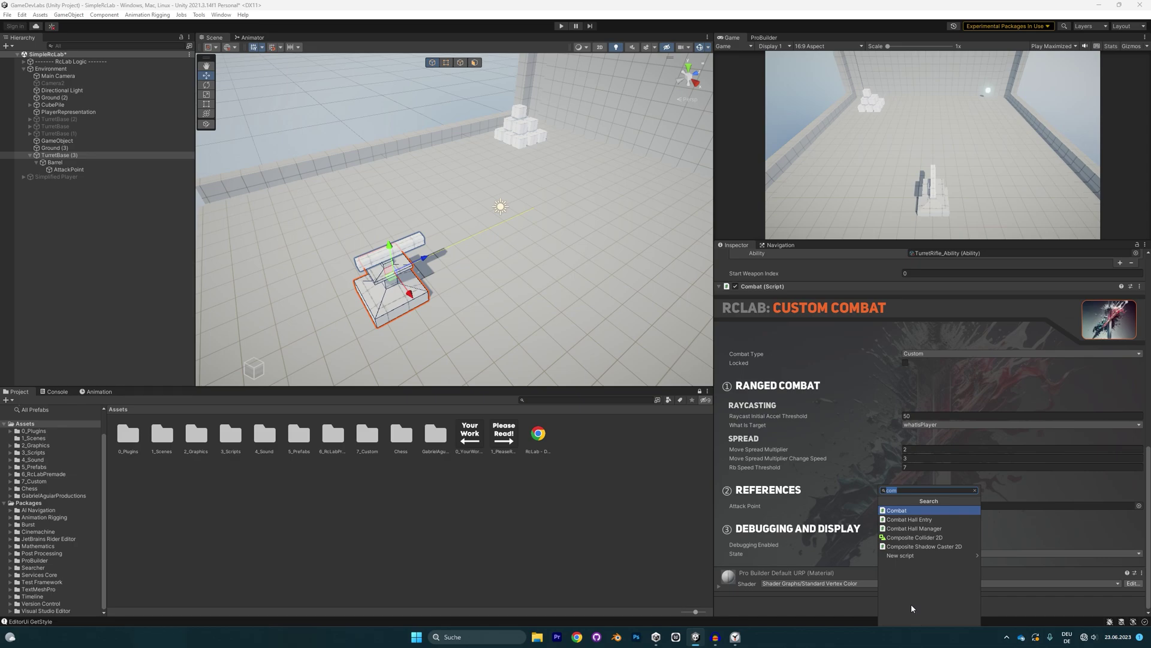
pyautogui.write('ability')
pyautogui.press('Return')
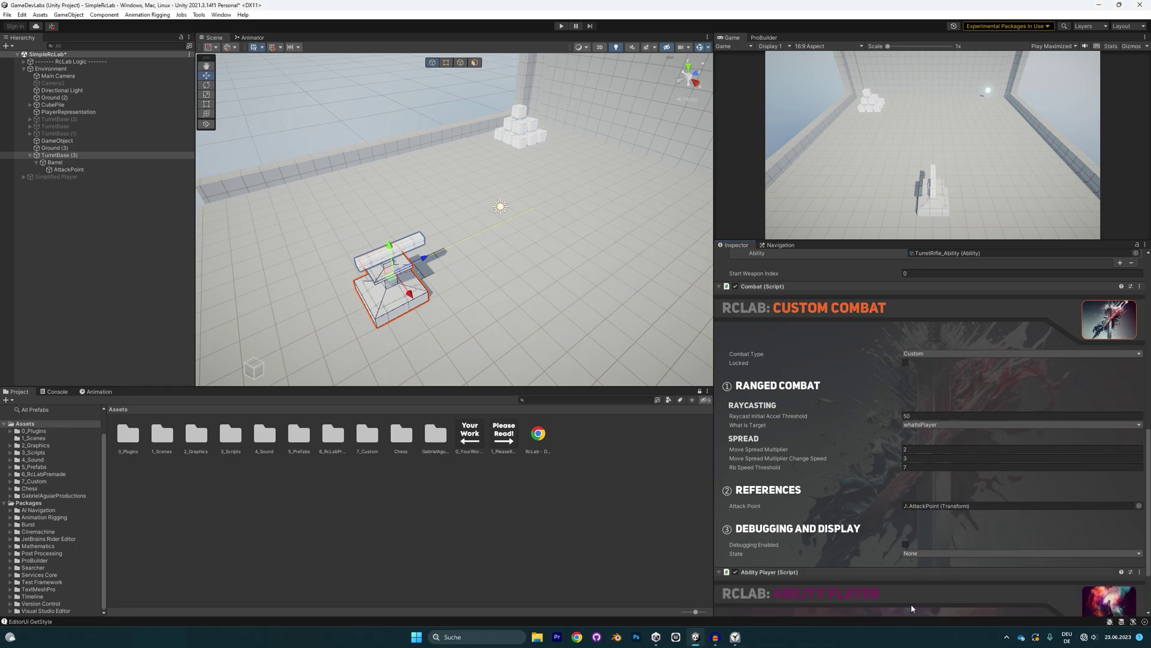
pyautogui.scroll(-3, 835, 562)
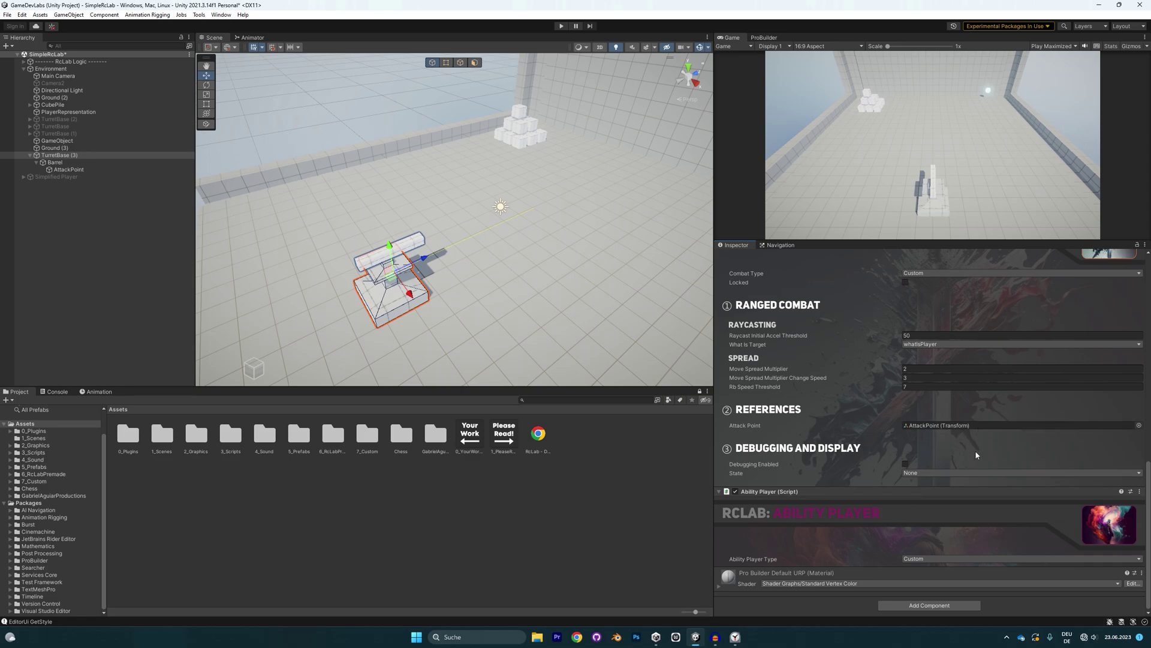
pyautogui.scroll(10, 977, 456)
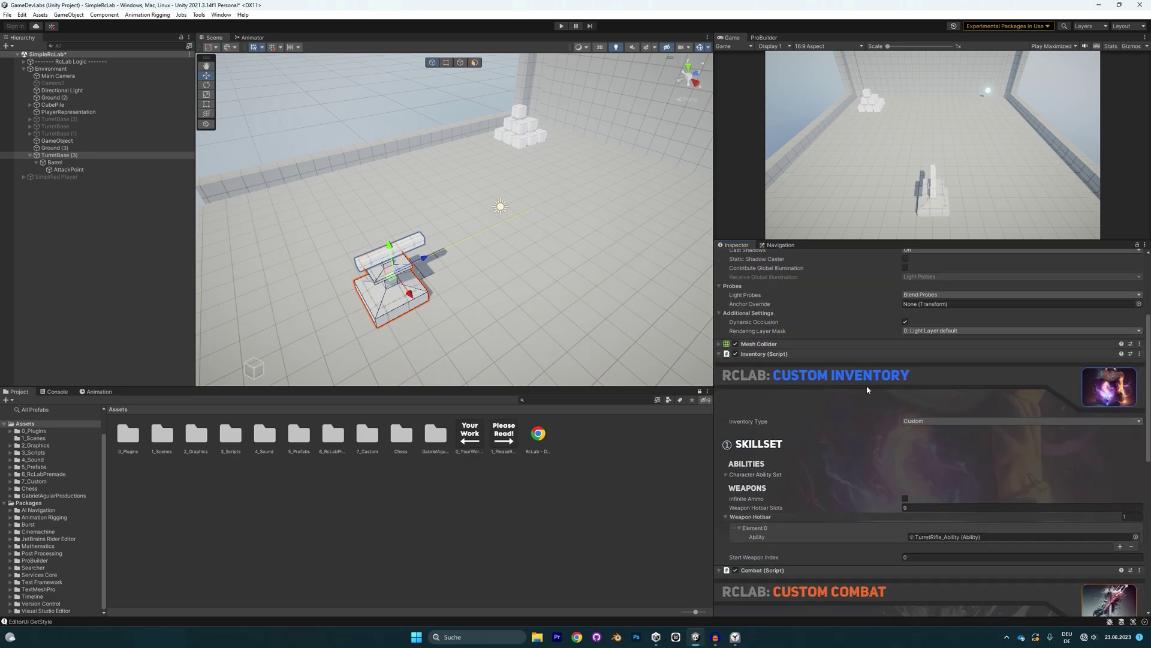
pyautogui.scroll(-10, 886, 466)
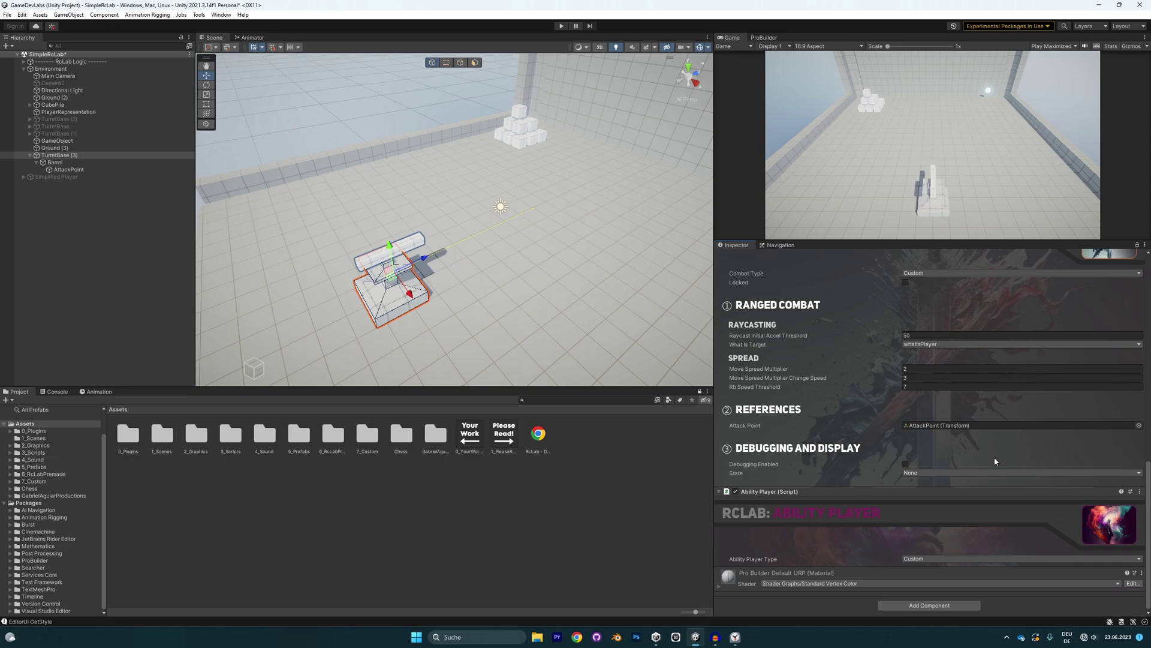
pyautogui.scroll(4, 907, 358)
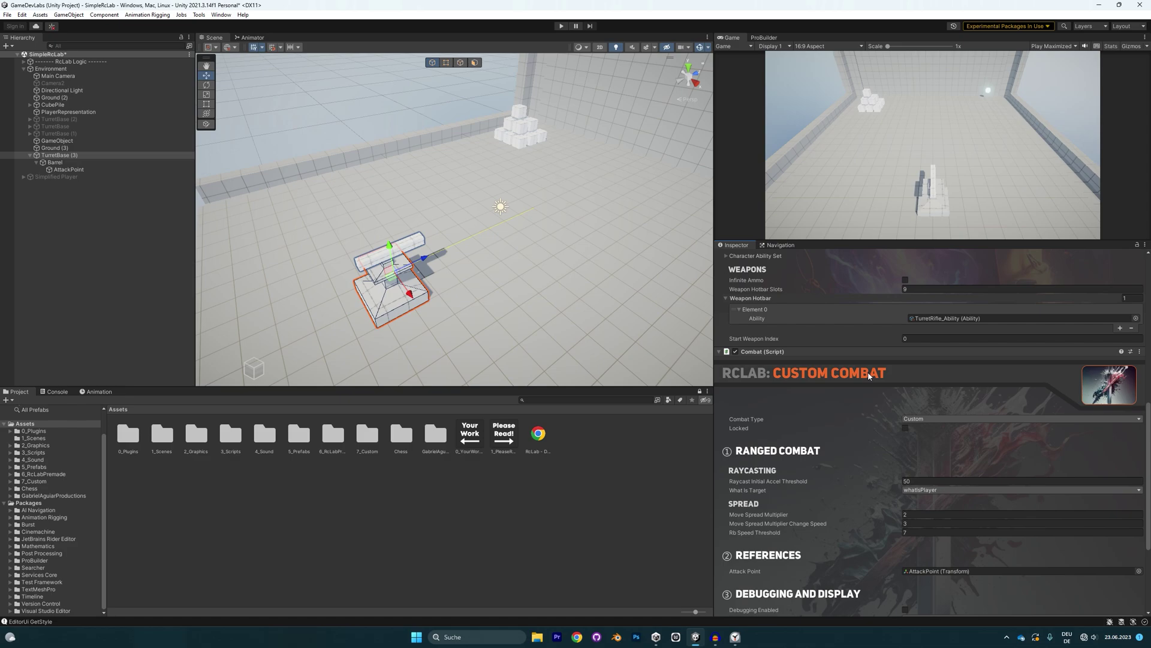
pyautogui.scroll(4, 1004, 385)
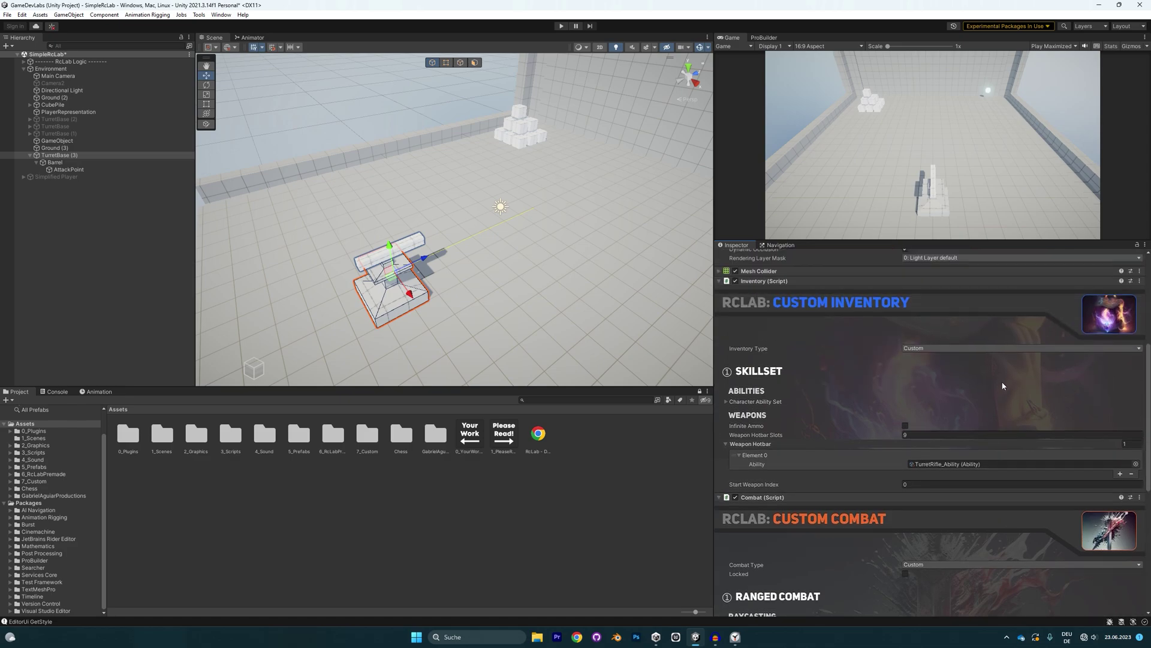
pyautogui.scroll(-8, 980, 350)
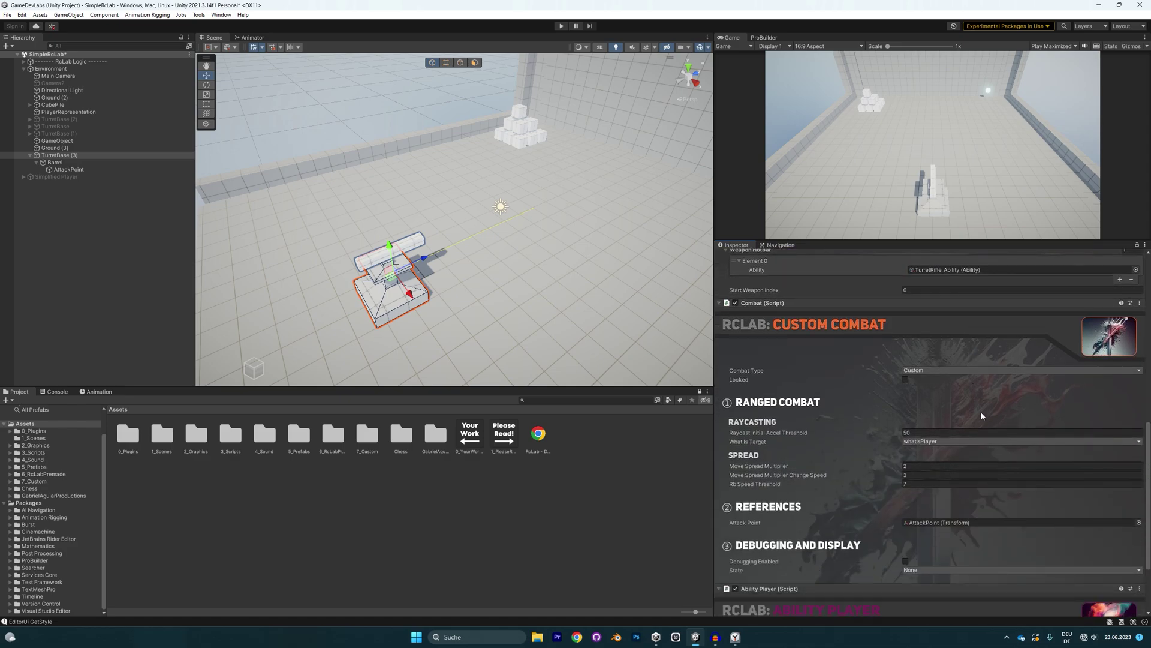
pyautogui.click(930, 605)
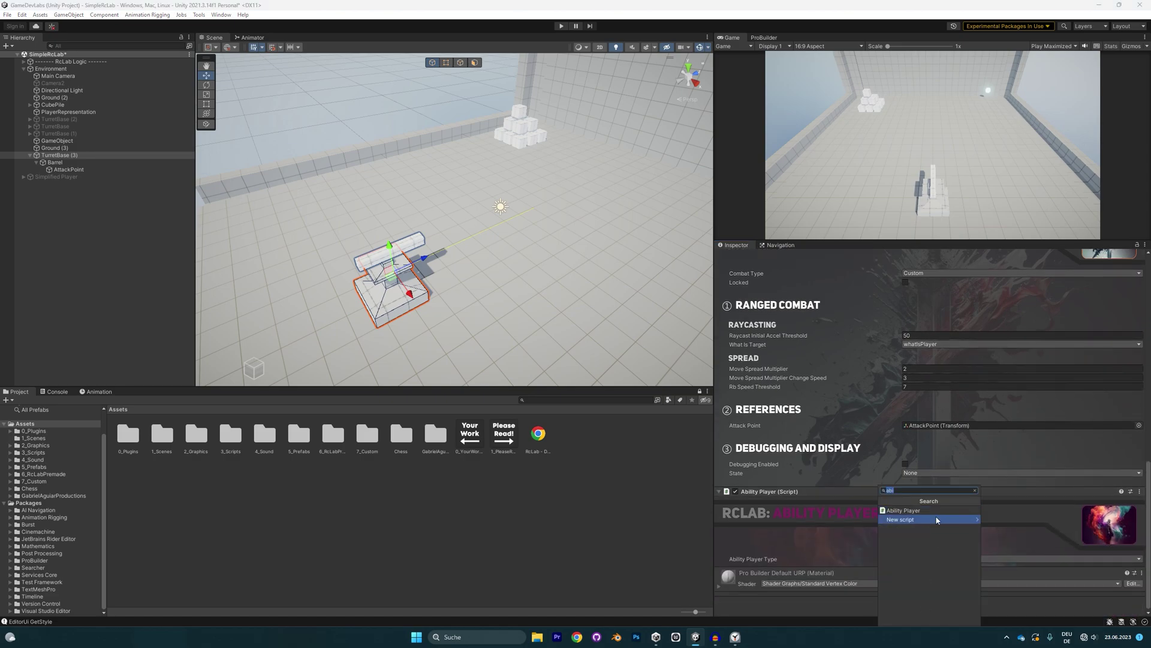
# Step: Dismiss the component search, play-test the turret briefly, then stop with Ctrl+P
pyautogui.click(490, 513)
pyautogui.click(562, 26)
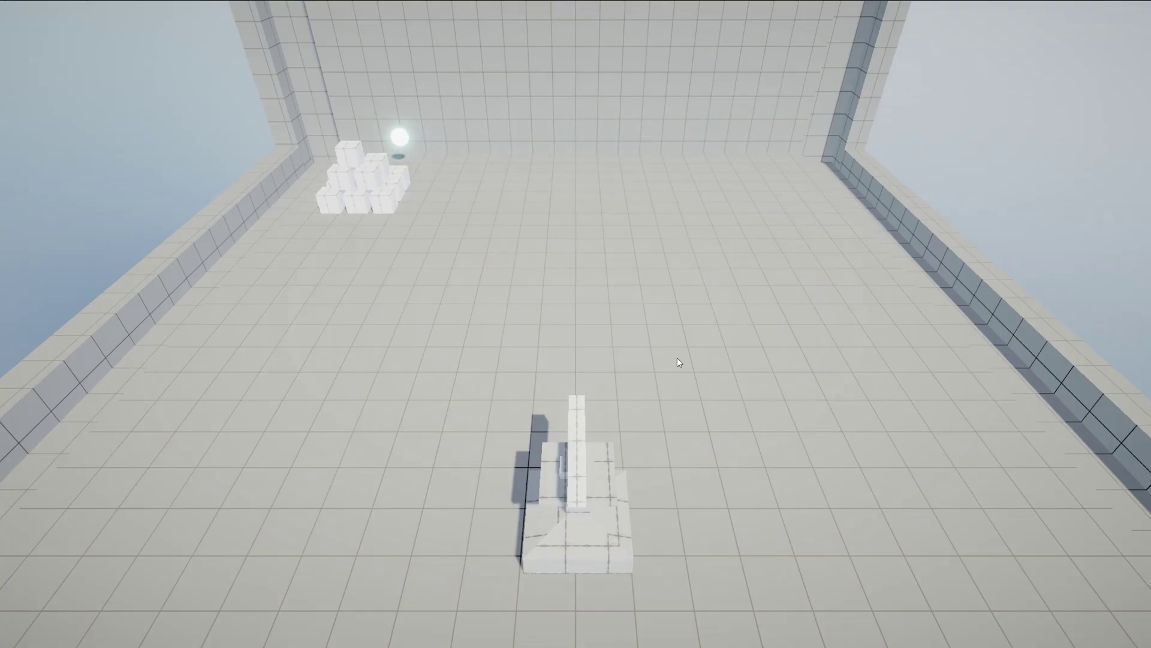
pyautogui.hotkey('ctrl', 'p')
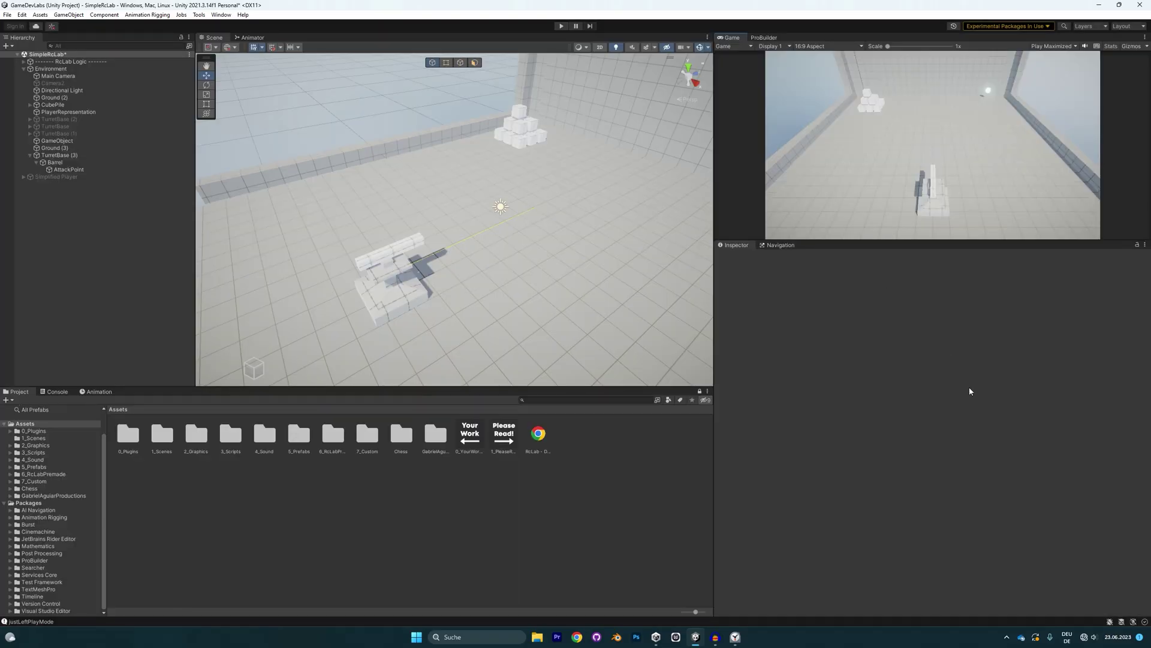
# Step: Add a Player Input component to TurretBase (3), then remove it again
pyautogui.click(98, 155)
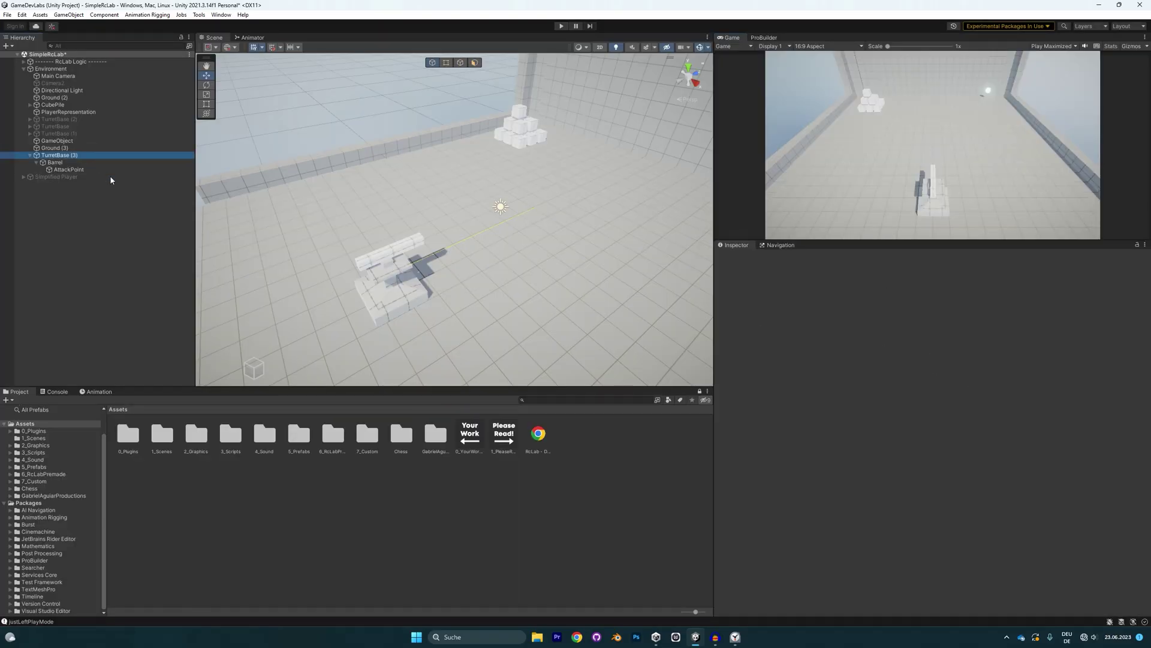
pyautogui.scroll(-10, 896, 423)
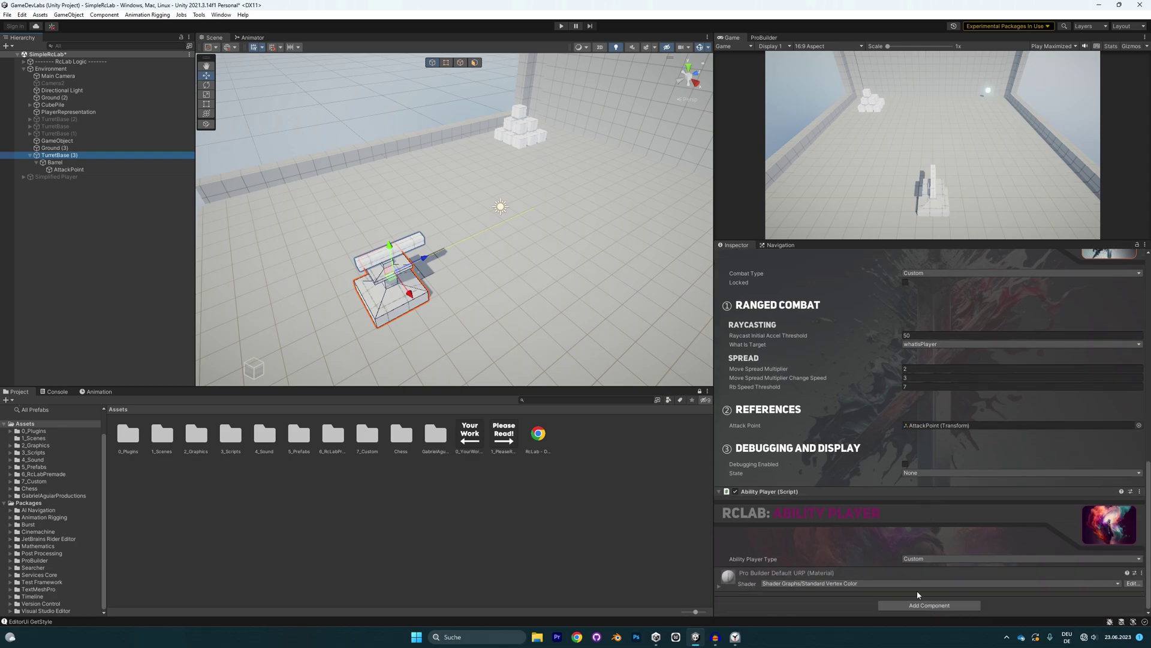
pyautogui.click(919, 603)
pyautogui.write('playeri')
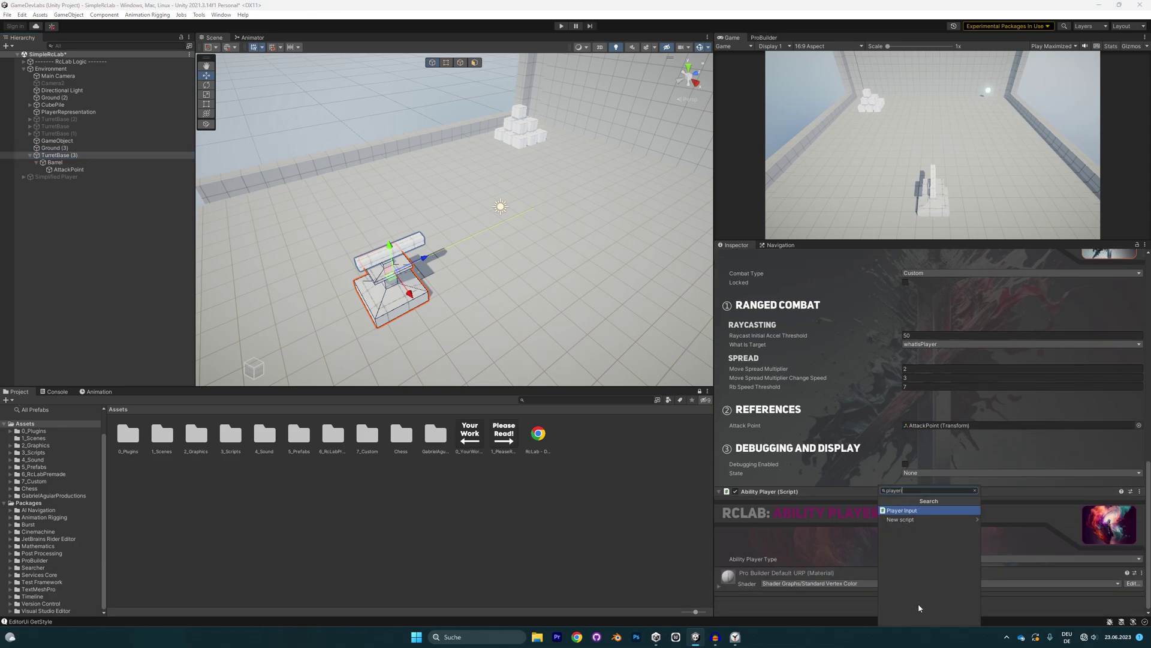
pyautogui.press('Return')
pyautogui.scroll(-3, 1030, 488)
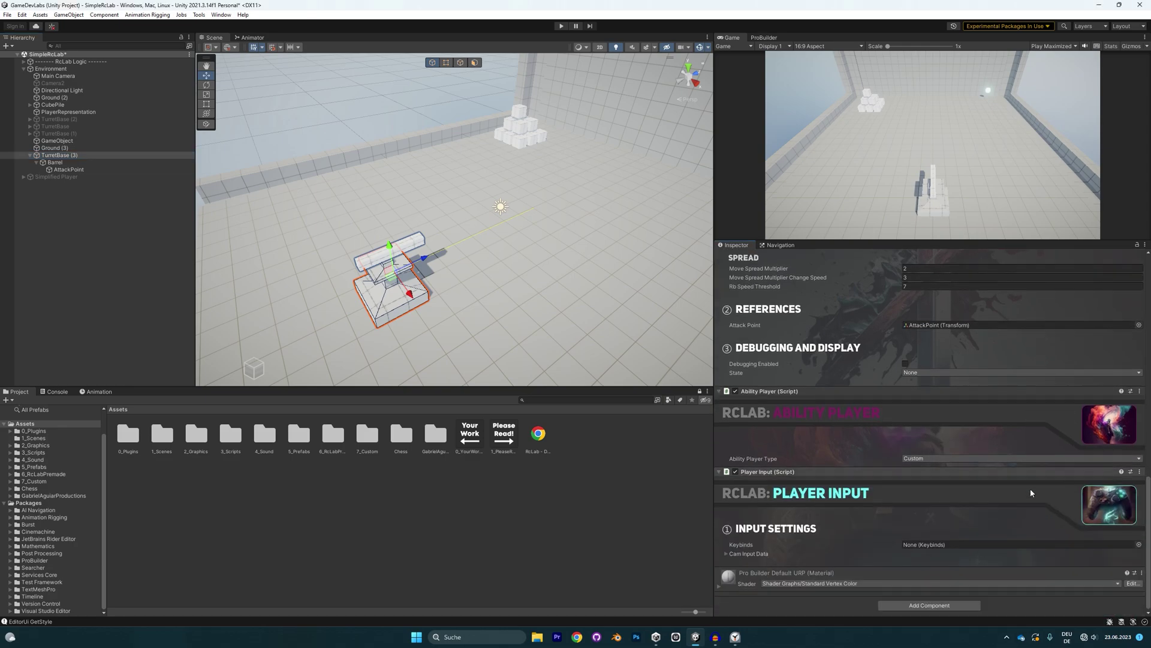
pyautogui.rightClick(784, 472)
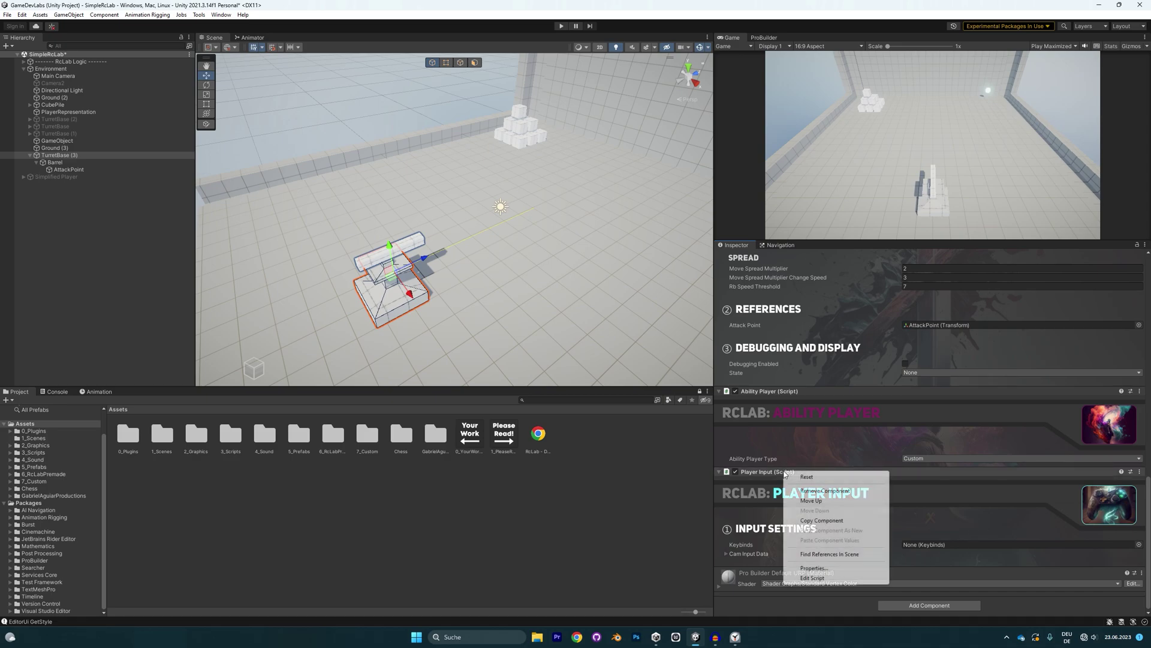
pyautogui.click(820, 492)
# Step: Add Automatic Input by searching 'auto' and move it above Inventory (Script)
pyautogui.click(921, 607)
pyautogui.write('auto')
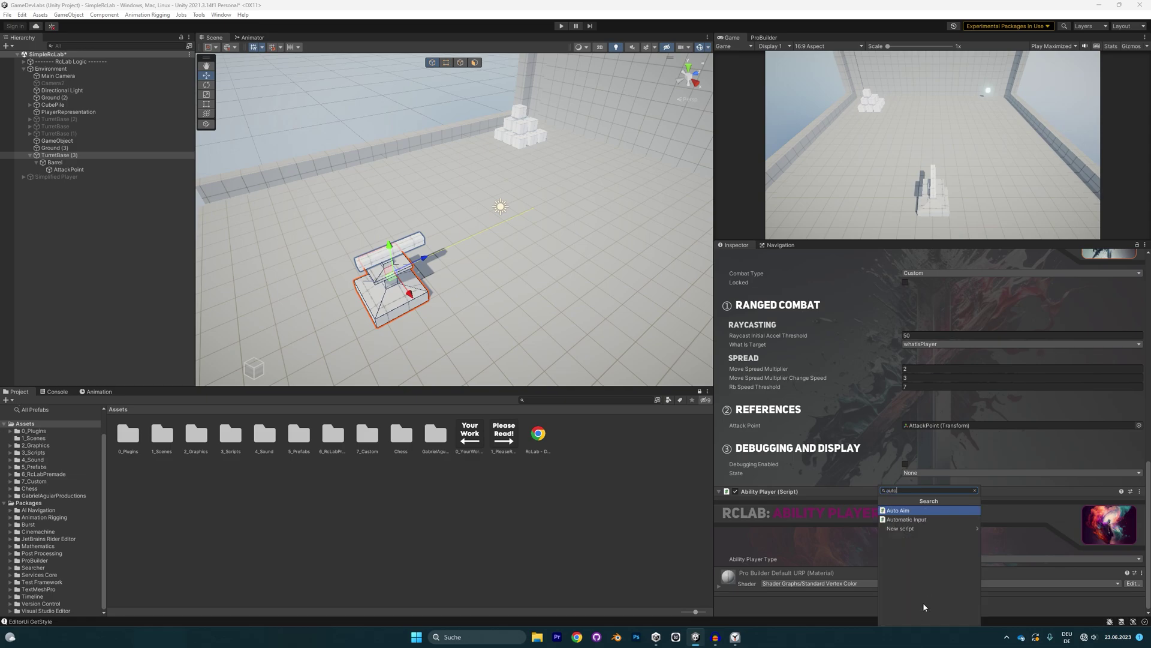
pyautogui.press('Down')
pyautogui.press('Return')
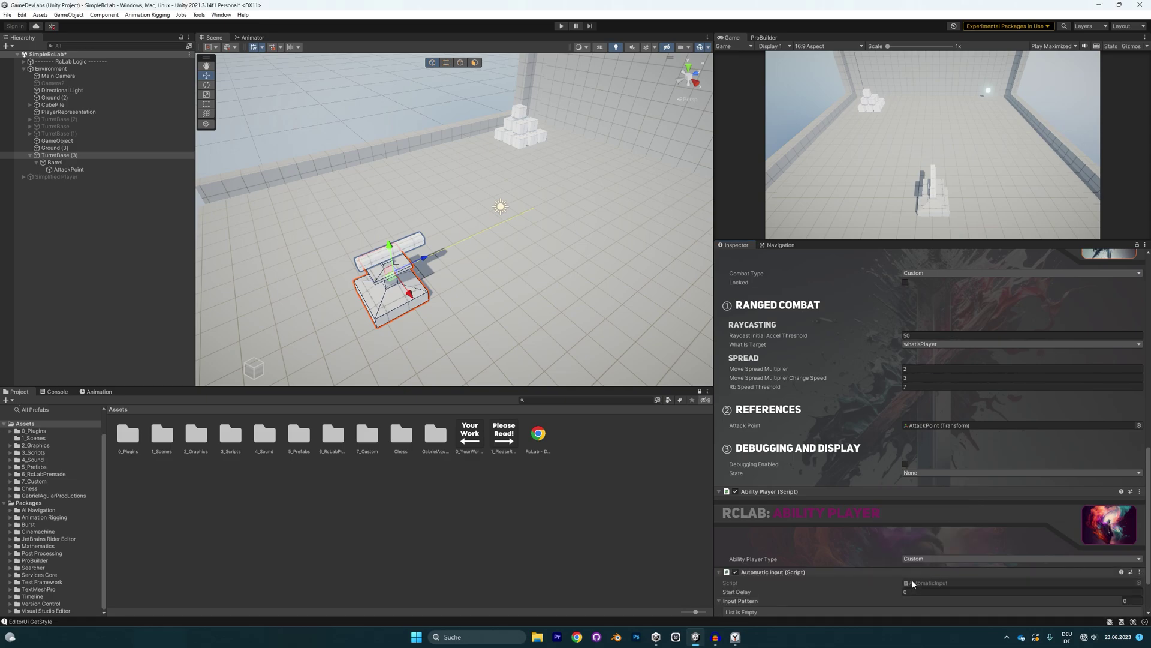
pyautogui.scroll(10, 923, 318)
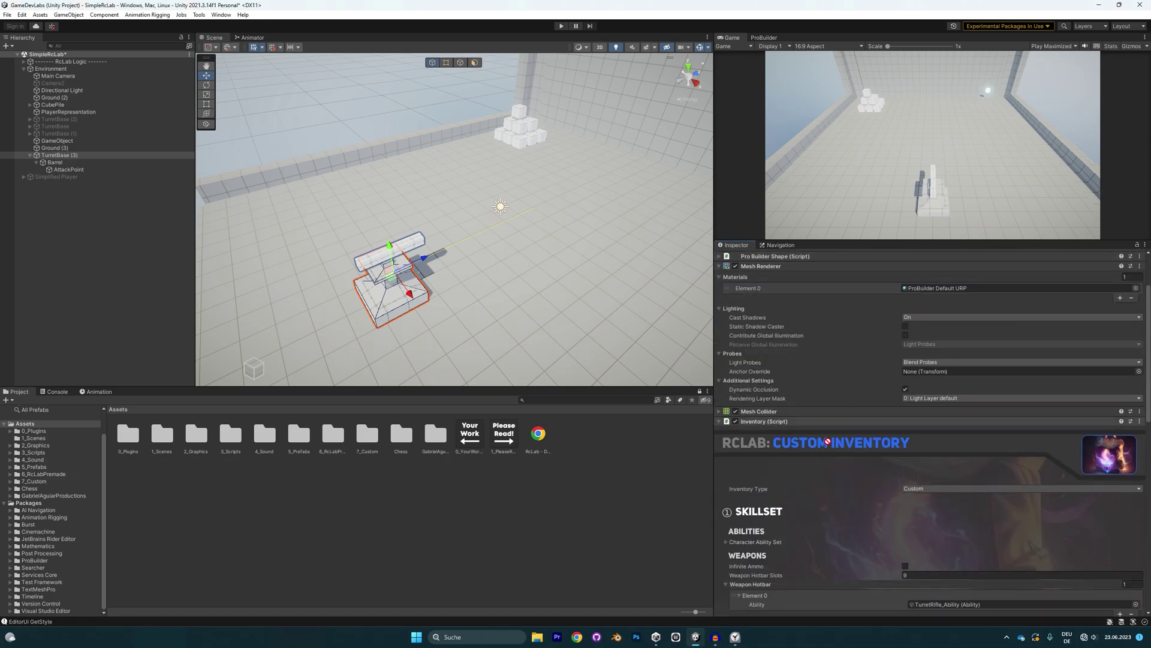
pyautogui.moveTo(821, 415); pyautogui.dragTo(822, 412)
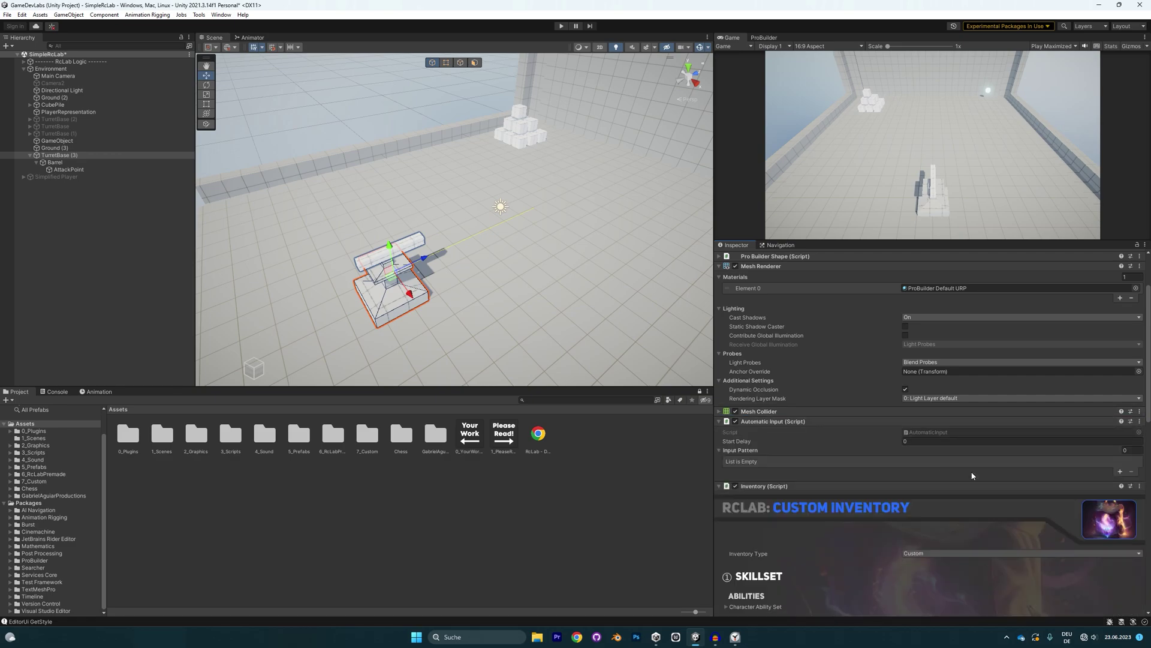
# Step: Add Input Pattern Element 0 as Primary Fire with Delay 1, then play-test the auto-firing
pyautogui.scroll(-4, 972, 473)
pyautogui.scroll(2, 881, 377)
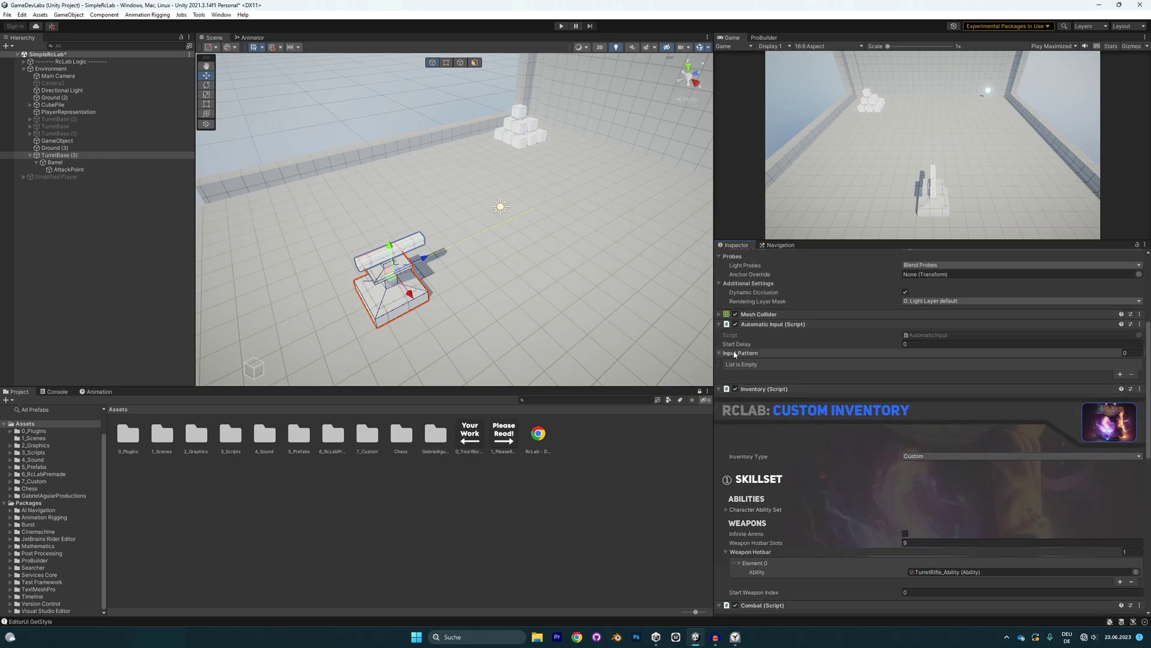
pyautogui.click(991, 352)
pyautogui.click(991, 352)
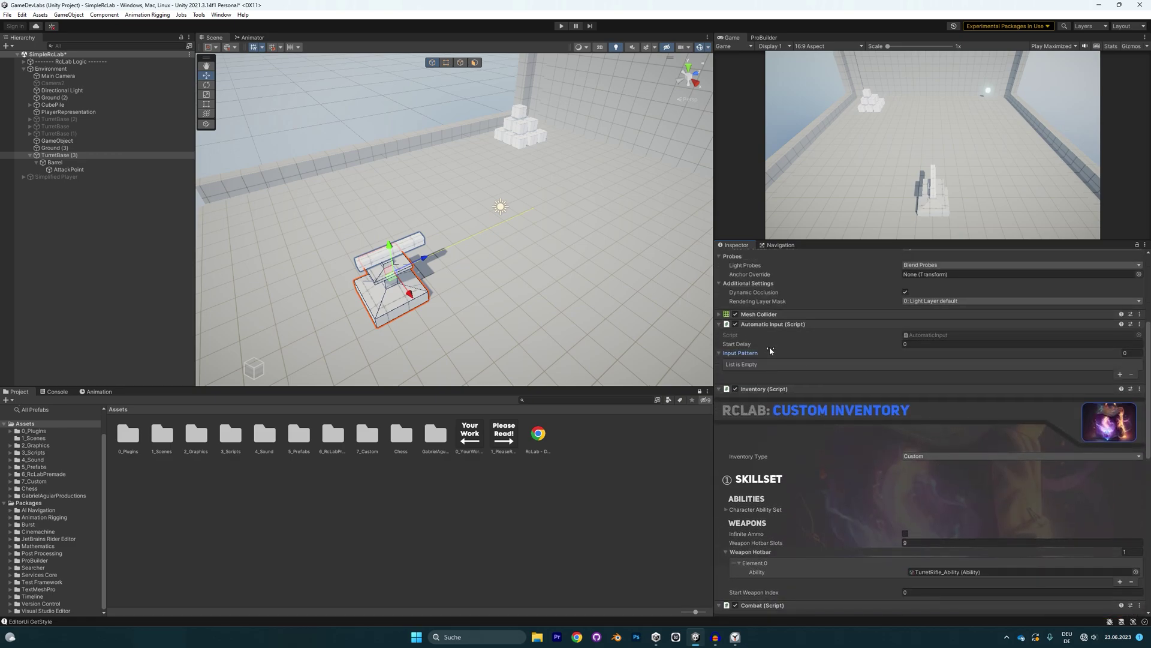
pyautogui.click(1120, 374)
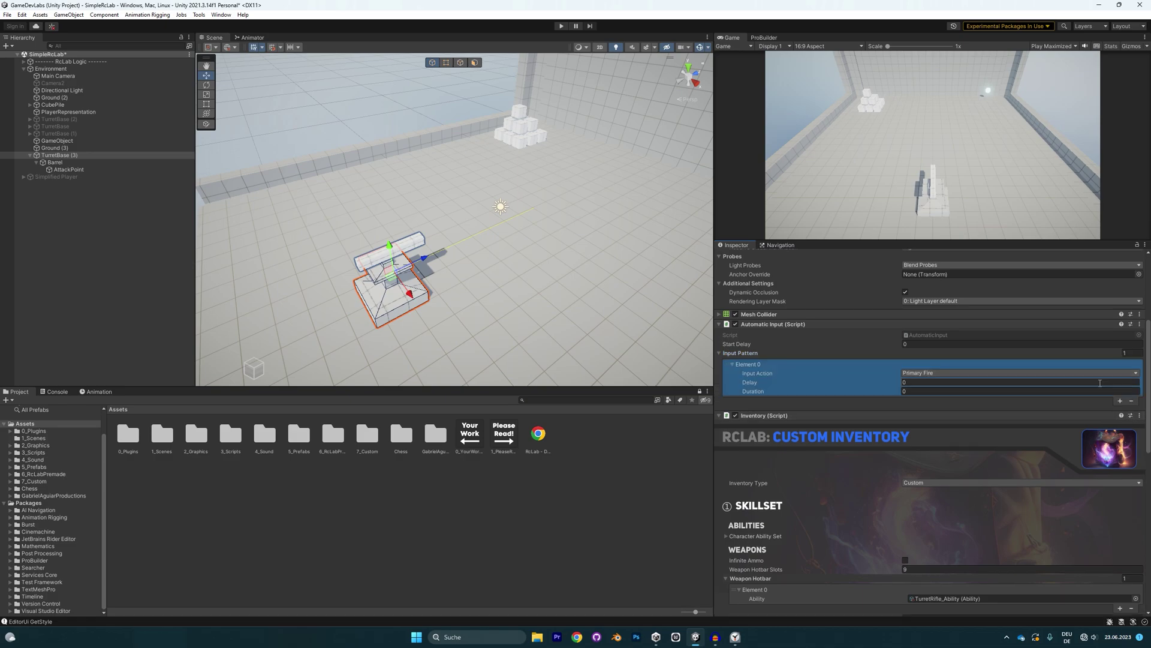
pyautogui.click(917, 373)
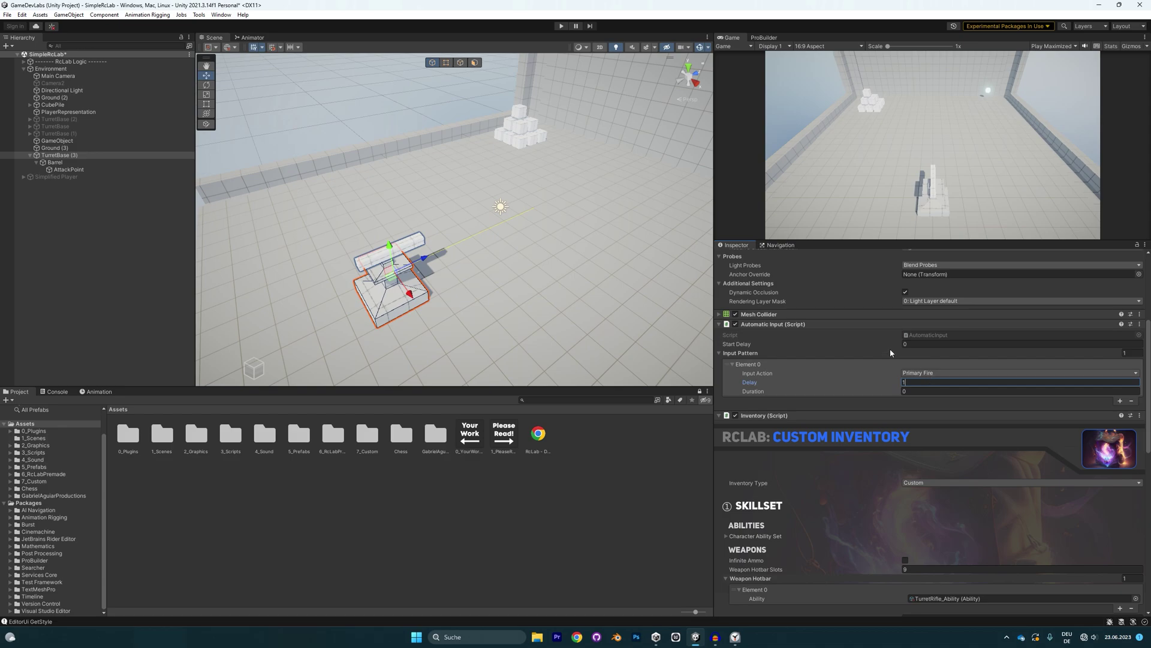
pyautogui.click(567, 27)
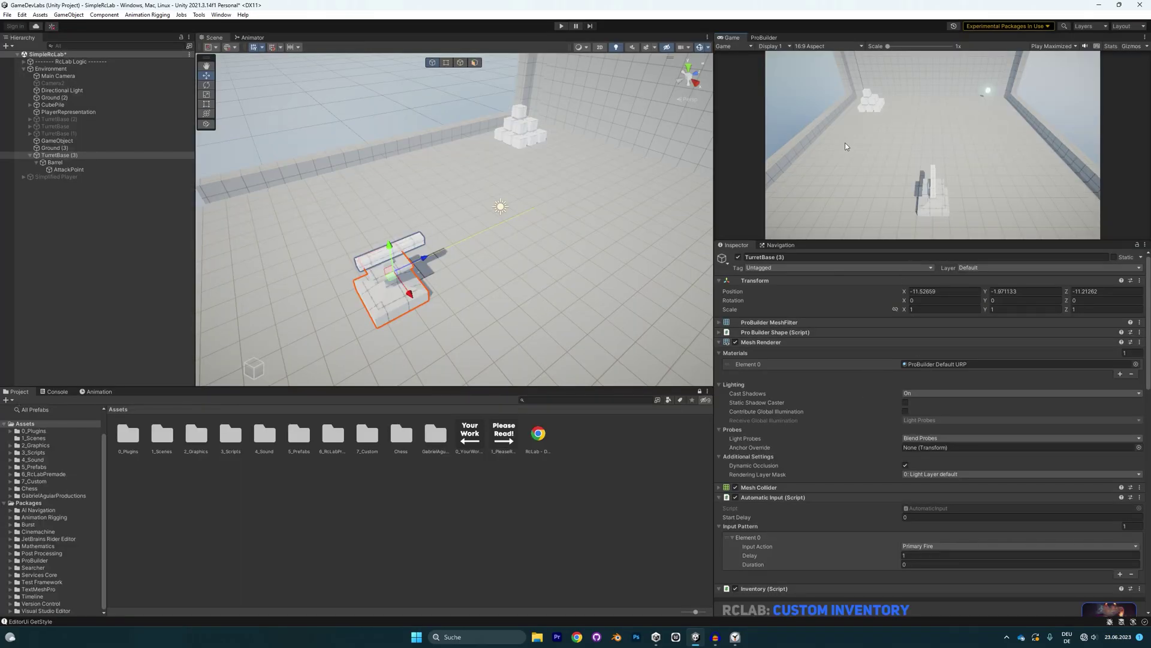
# Step: Add an Auto Aim component and assign Barrel as its Aim Transform
pyautogui.moveTo(514, 206); pyautogui.dragTo(587, 170, button='right')
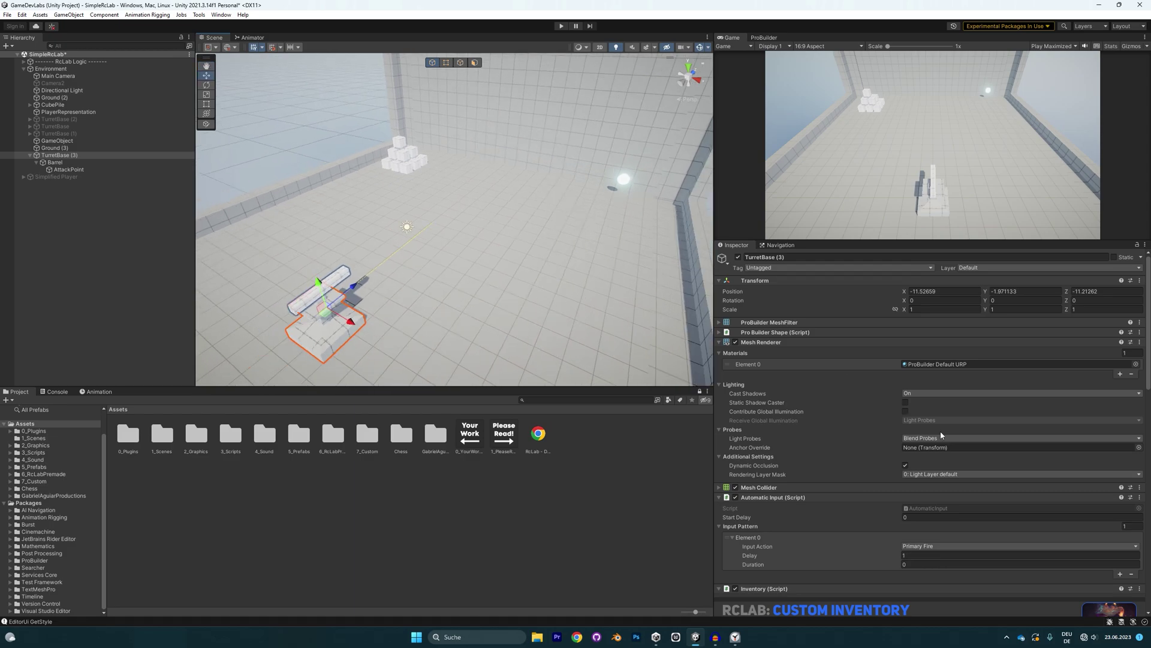
pyautogui.scroll(-15, 941, 430)
pyautogui.click(914, 605)
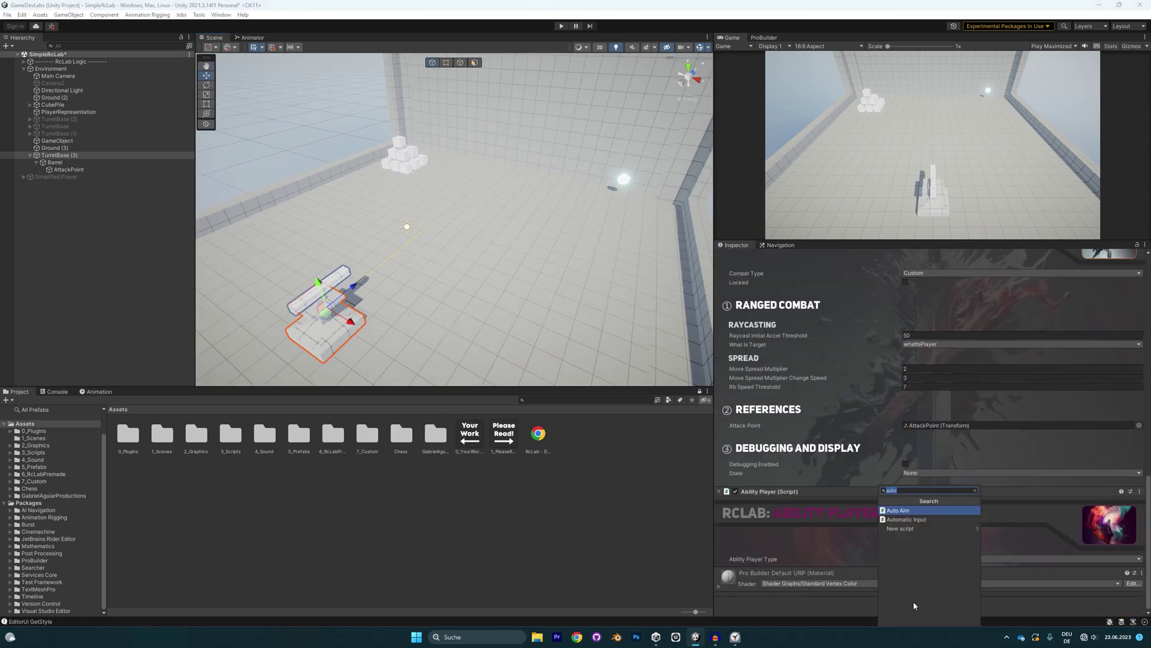
pyautogui.write('auto')
pyautogui.press('Return')
pyautogui.moveTo(979, 492); pyautogui.dragTo(838, 495)
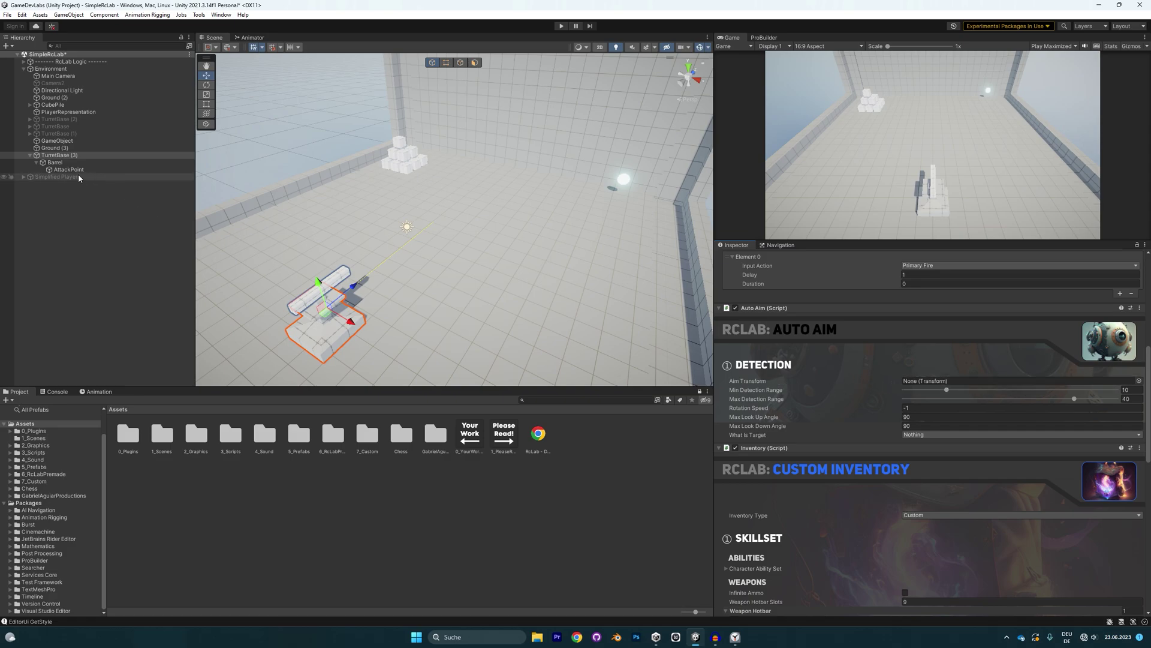
pyautogui.moveTo(71, 169); pyautogui.dragTo(798, 376)
pyautogui.moveTo(907, 385); pyautogui.dragTo(914, 382)
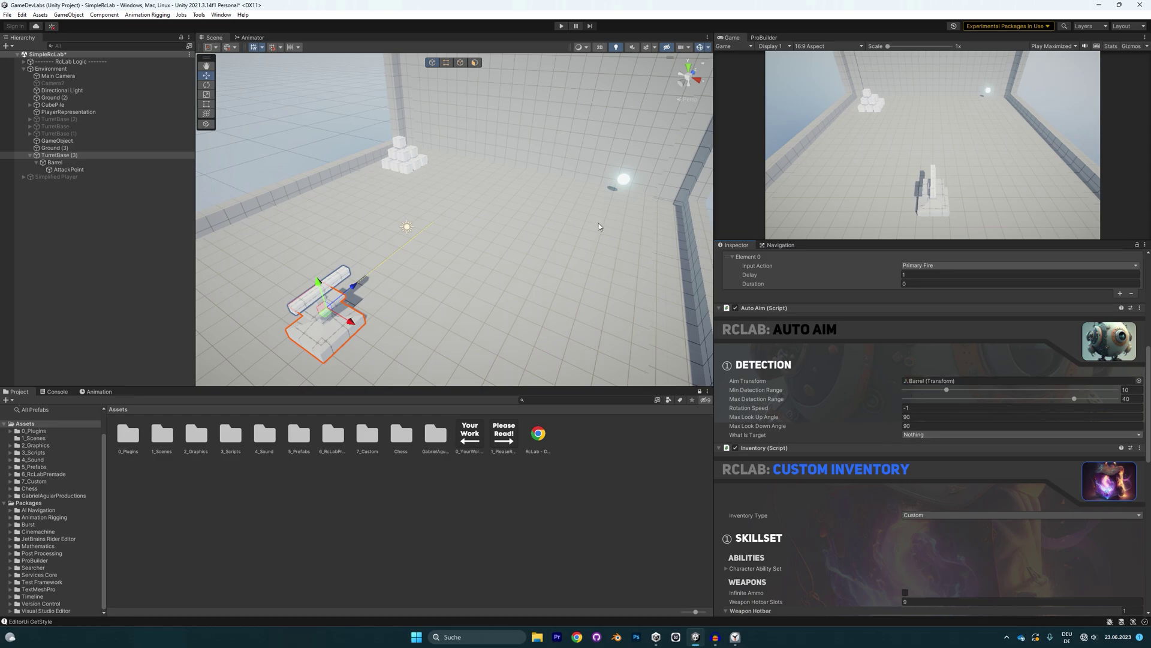
# Step: Check the player sphere's layer, then reselect TurretBase (3) and review its Inspector
pyautogui.click(621, 182)
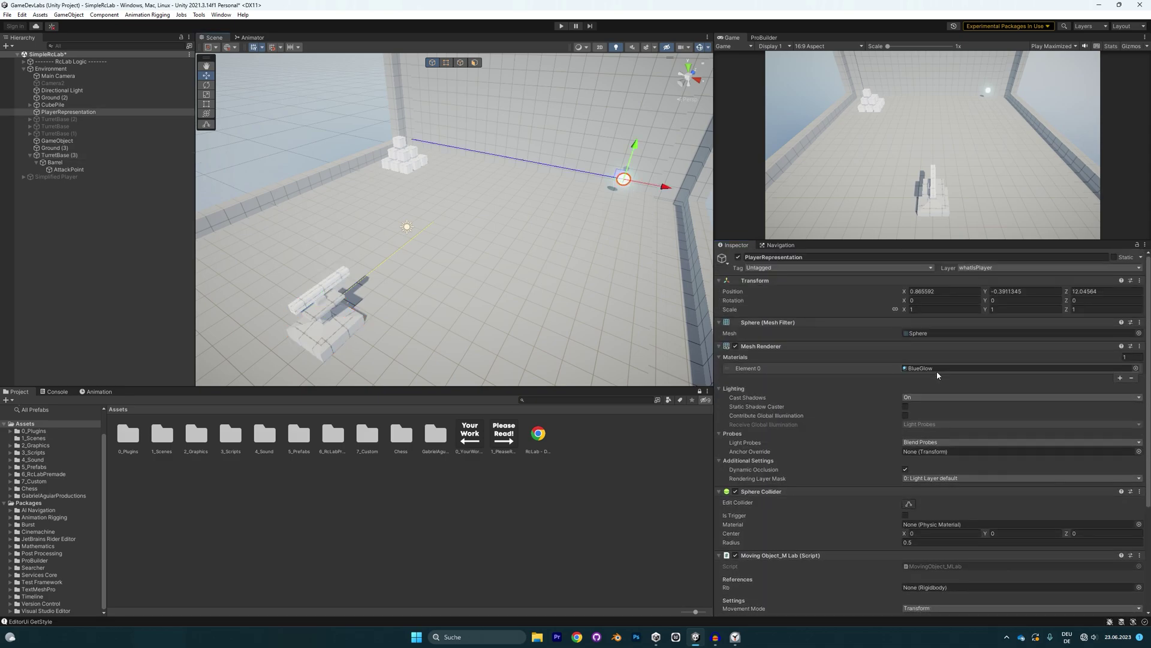
pyautogui.click(54, 161)
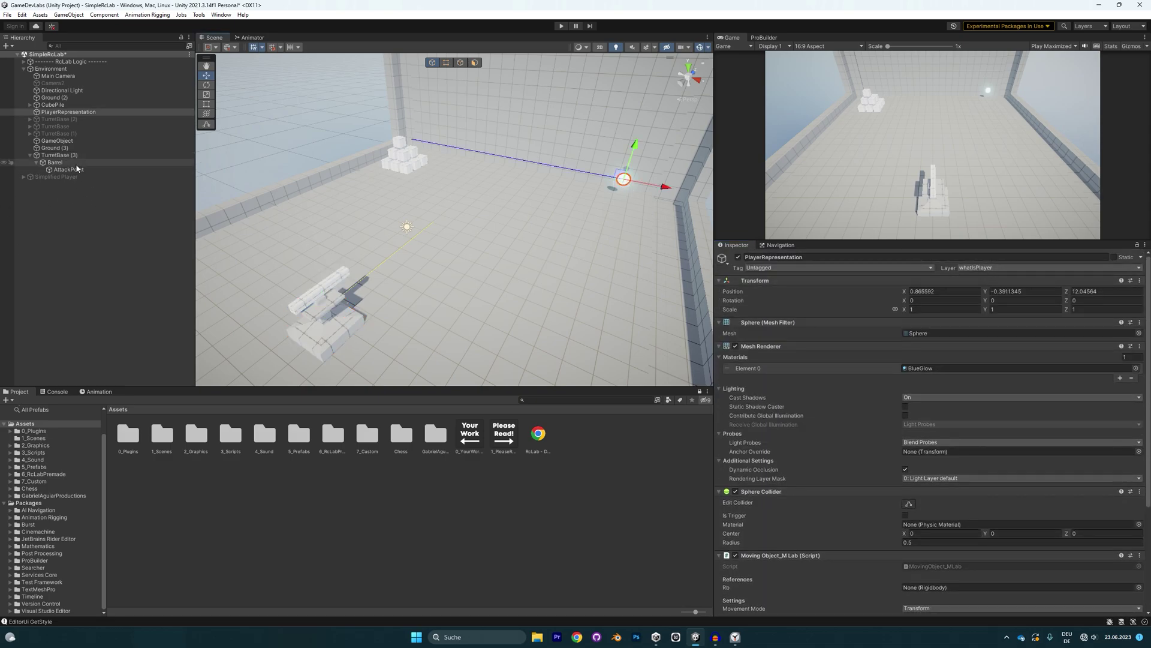
pyautogui.click(96, 154)
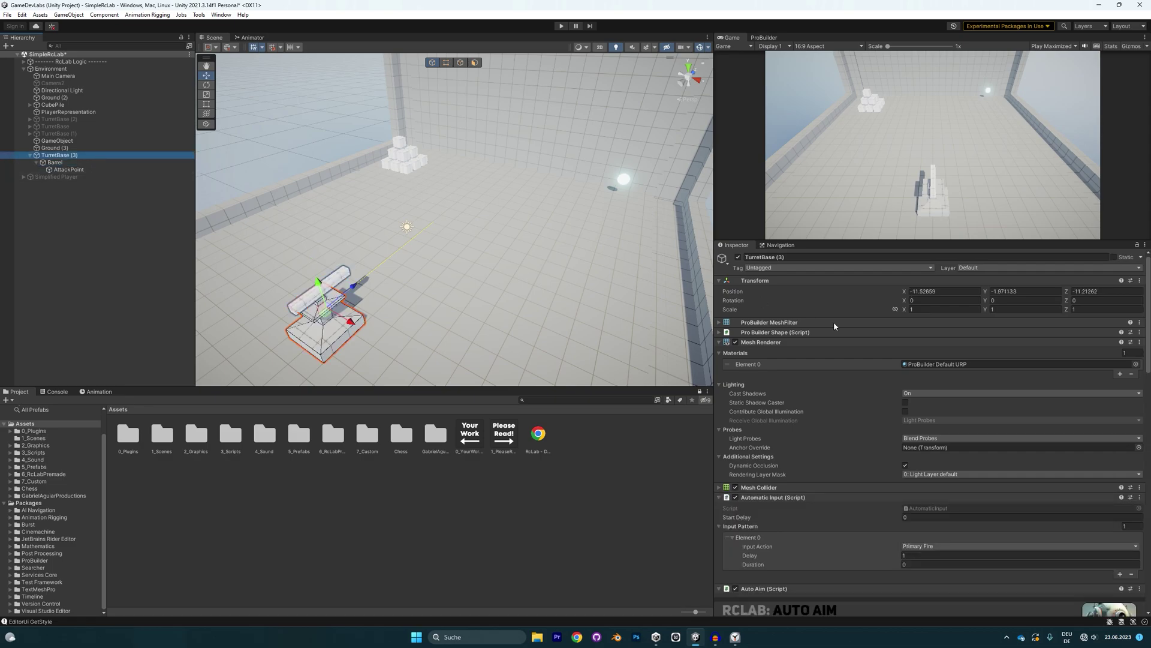
pyautogui.scroll(-5, 881, 351)
pyautogui.scroll(2, 934, 366)
pyautogui.scroll(-8, 928, 339)
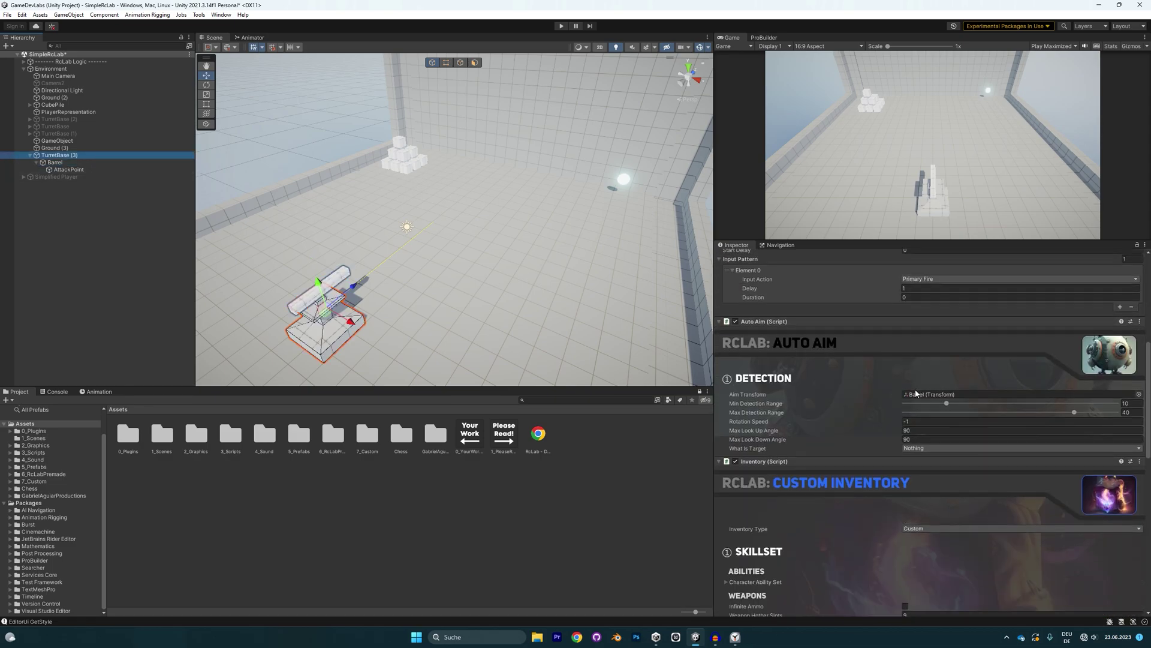
# Step: Set Auto Aim's What Is Target to whatIsPlayer, keeping Max Look Up Angle at 90
pyautogui.click(923, 351)
pyautogui.click(940, 441)
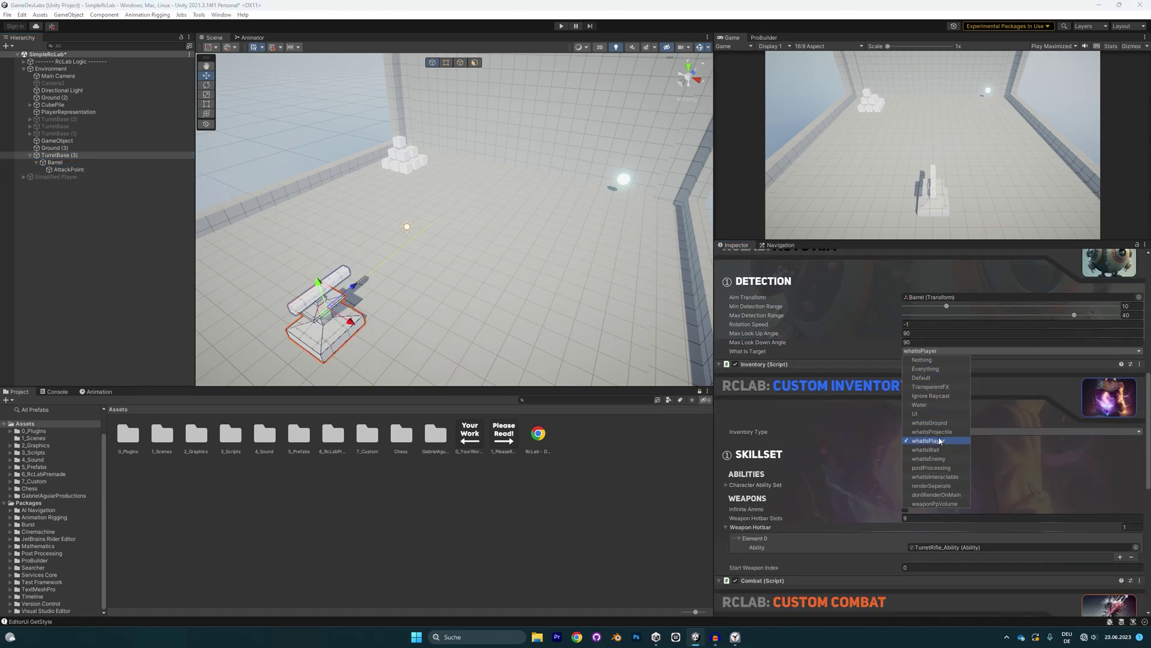
pyautogui.click(905, 280)
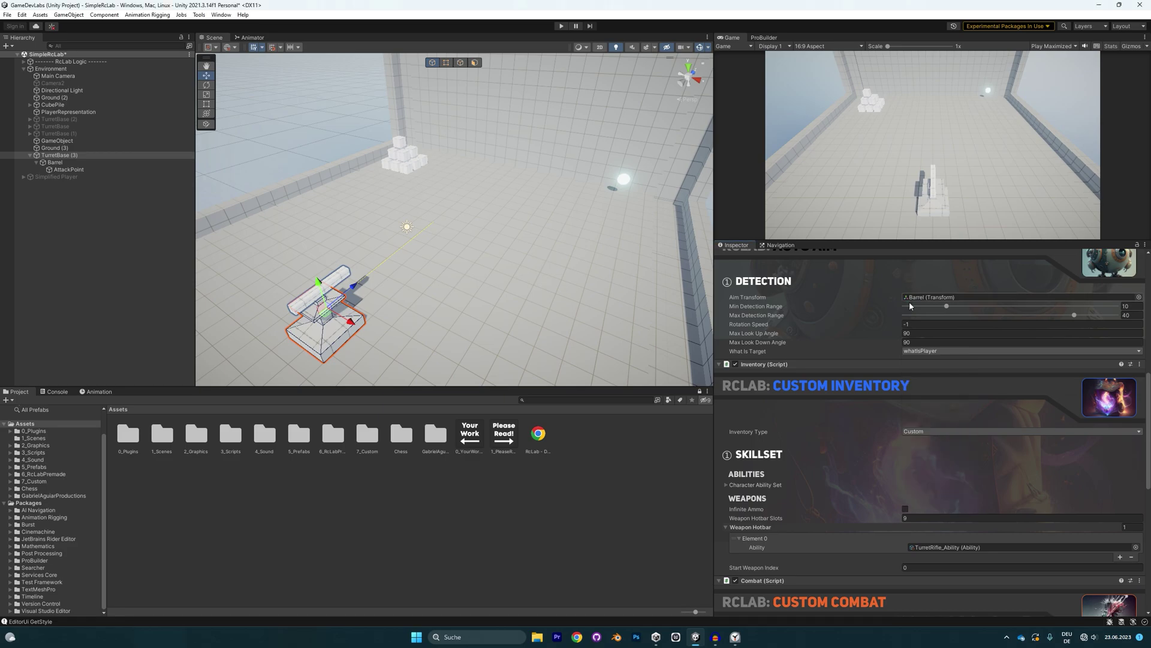
pyautogui.click(909, 333)
pyautogui.press('Return')
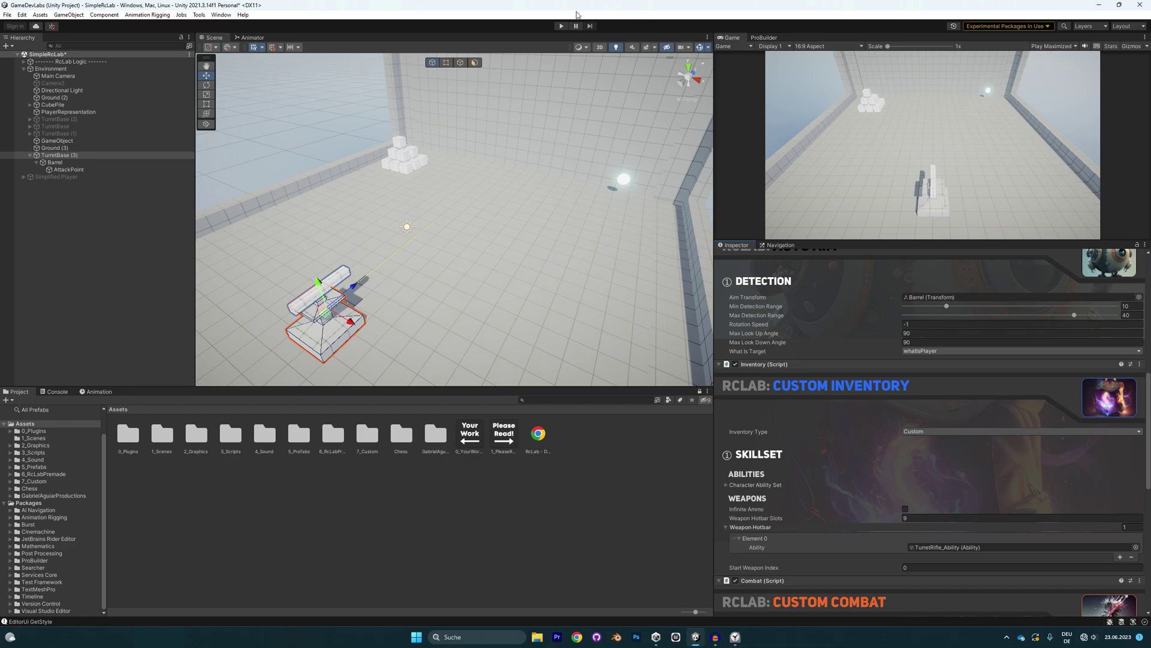
pyautogui.click(559, 25)
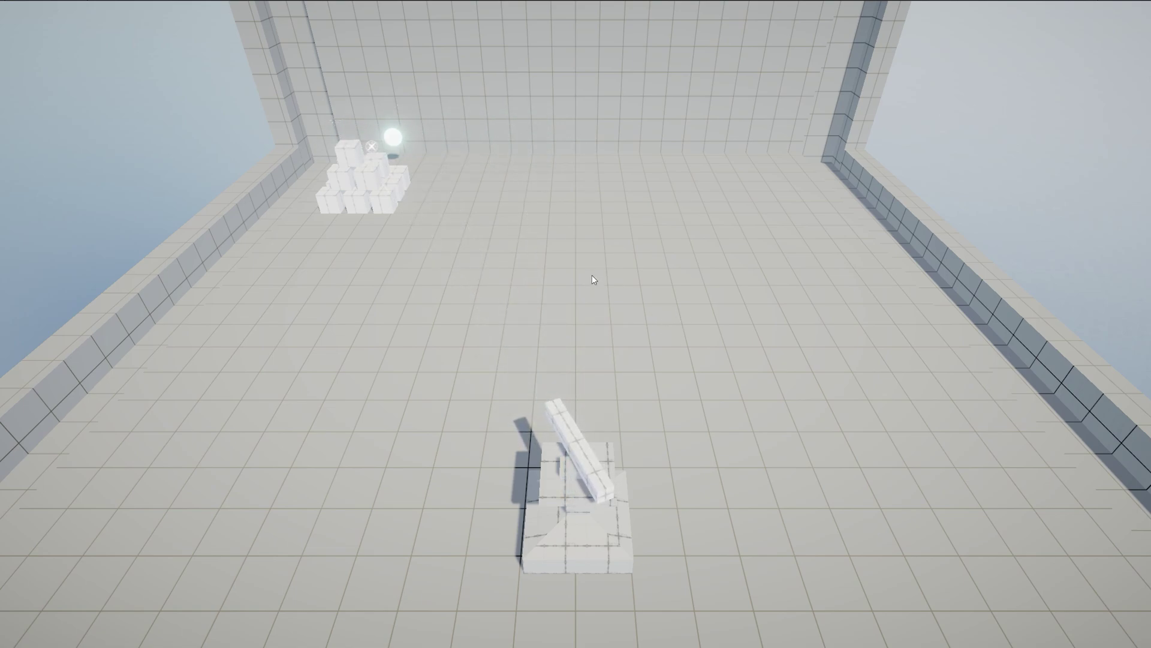
pyautogui.click(562, 3)
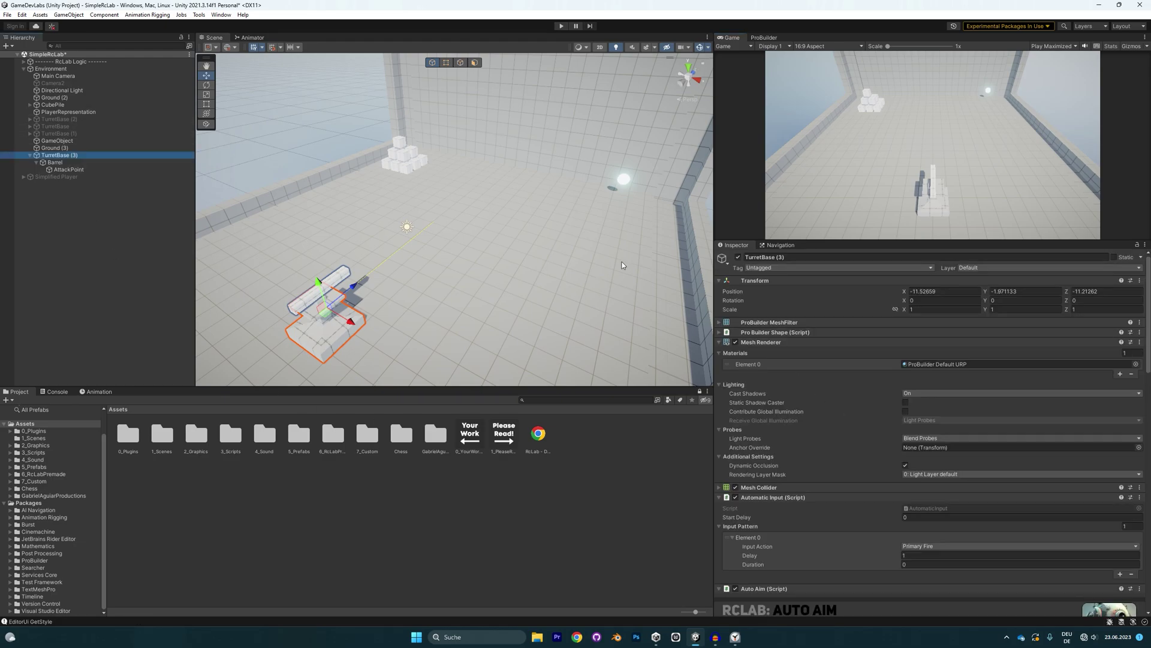
# Step: Assign RocketLauncher_Ability to the turret's Ability slot and start a play test
pyautogui.scroll(-10, 920, 444)
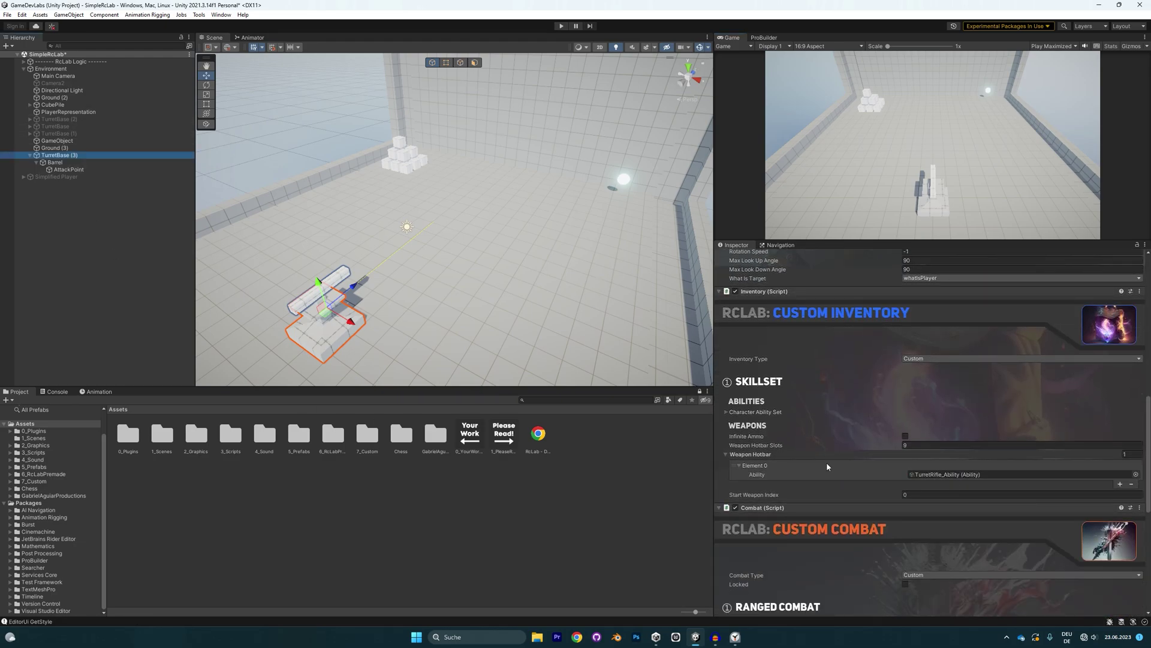
pyautogui.scroll(-1, 959, 474)
pyautogui.click(1136, 450)
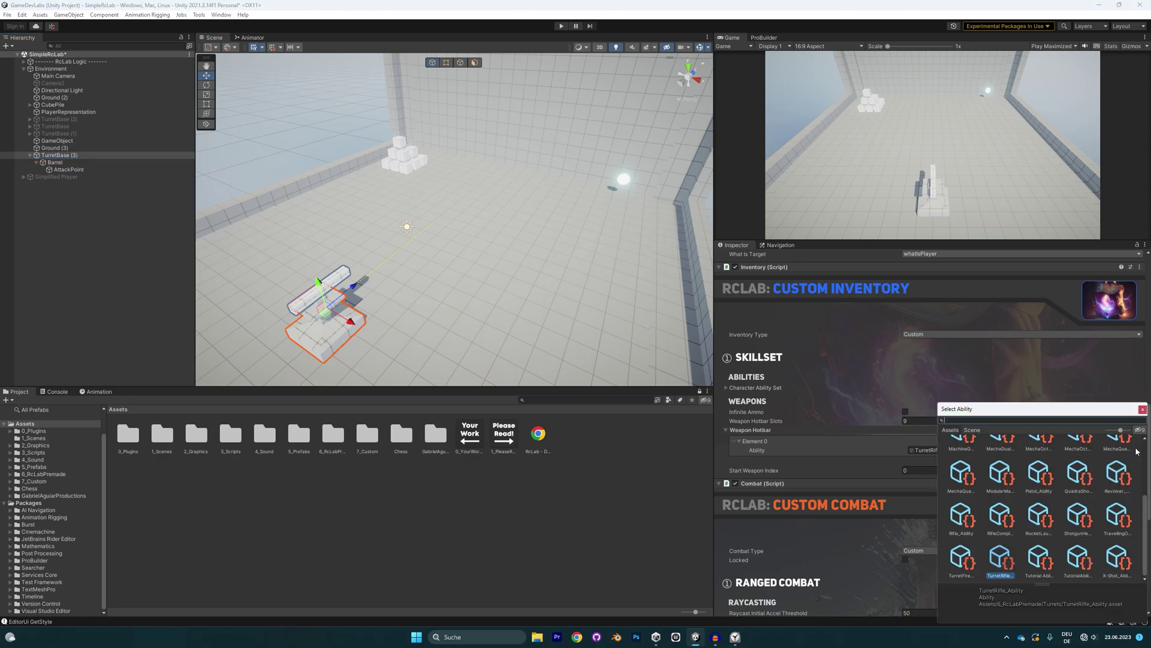
pyautogui.write('ric')
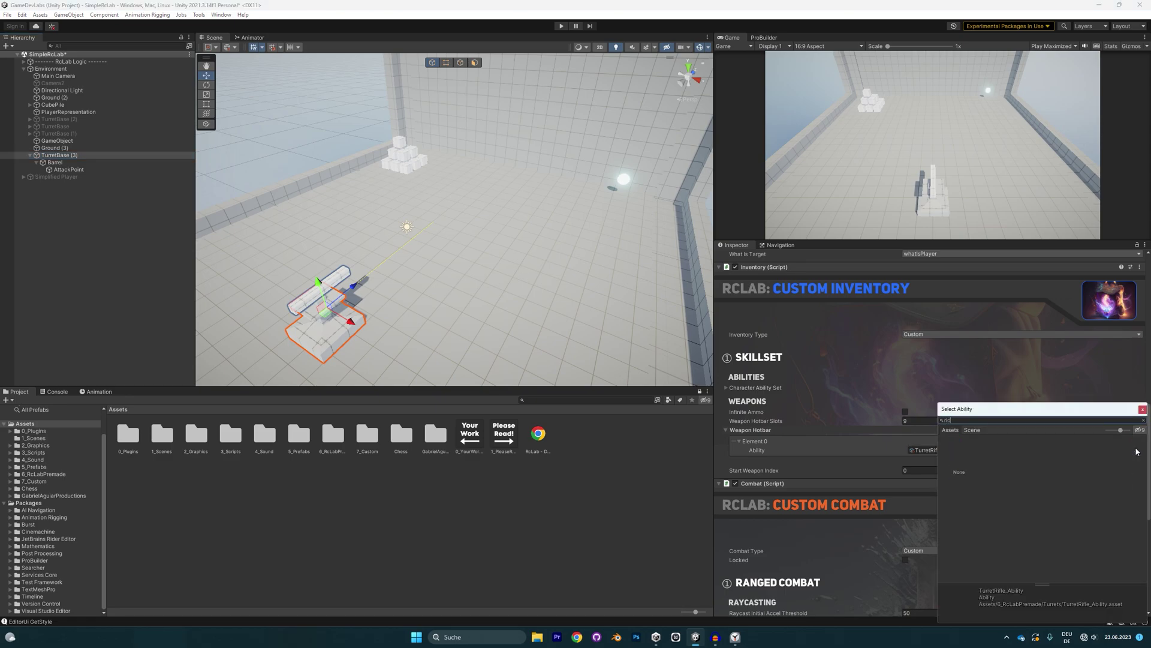
pyautogui.write('rockock')
pyautogui.click(1003, 463)
pyautogui.doubleClick(993, 457)
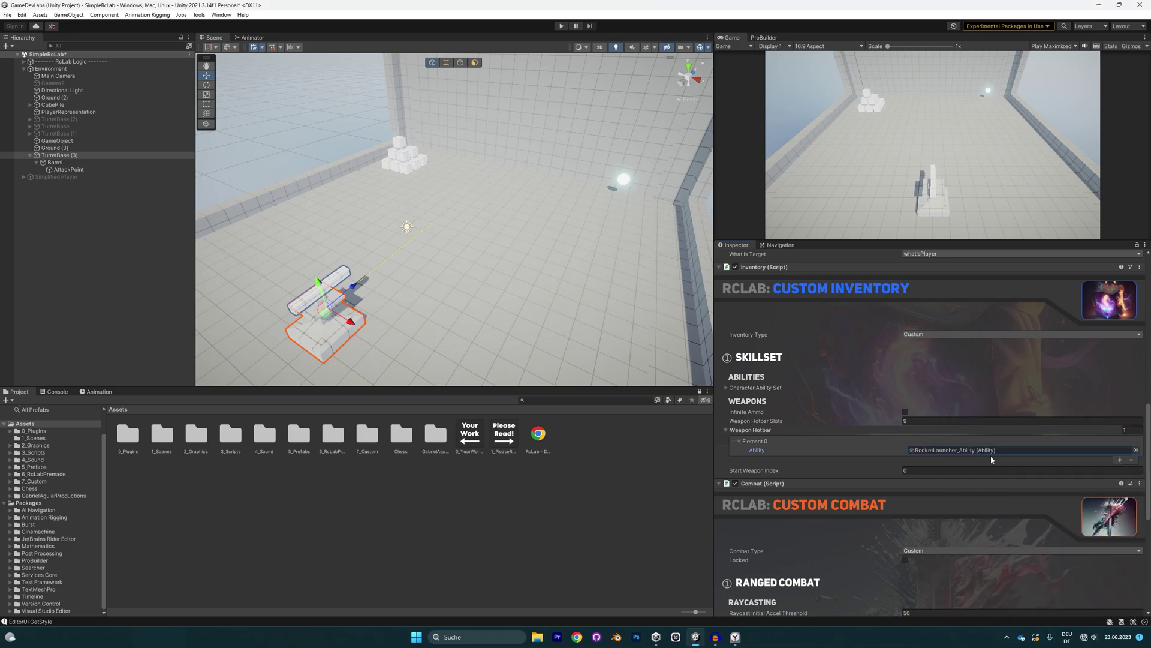
pyautogui.click(560, 26)
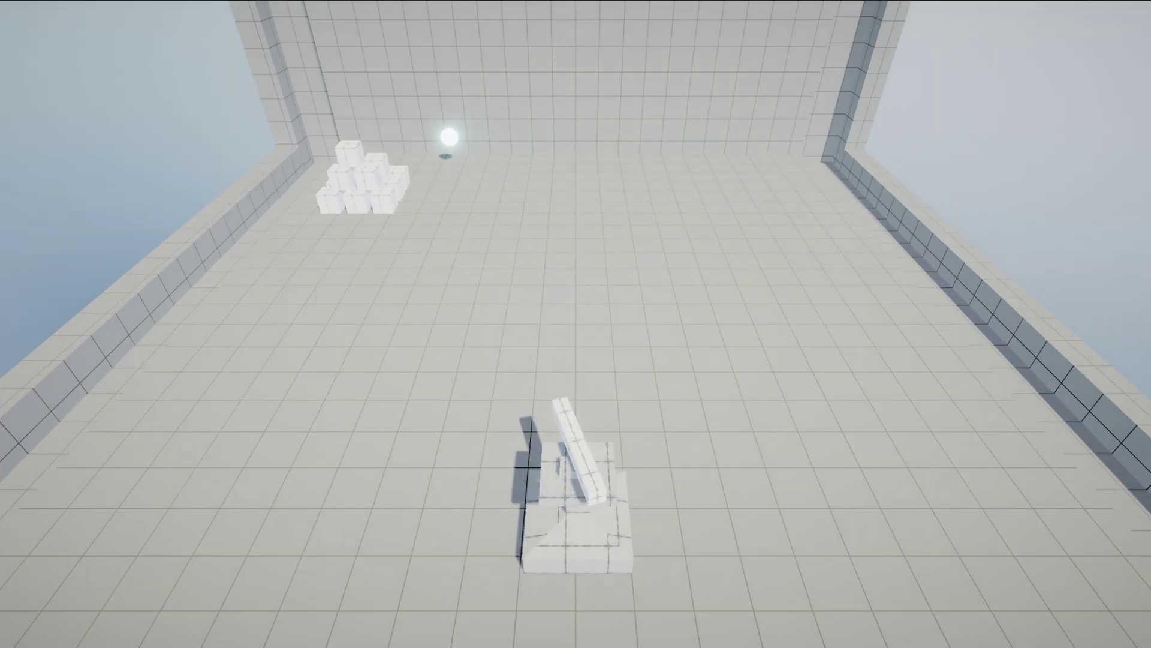
# Step: Stop the test, swap the turret's Ability to ShotgunHeavy_Ability, and play again
pyautogui.hotkey('ctrl', 'p')
pyautogui.scroll(-10, 944, 427)
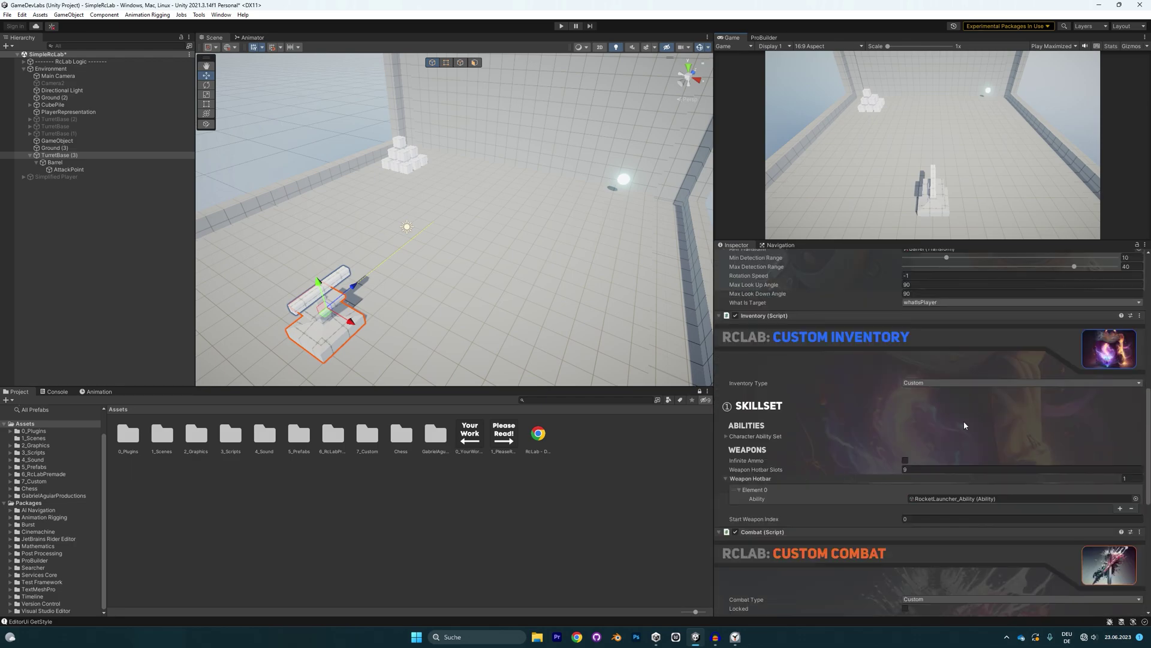
pyautogui.scroll(-2, 964, 425)
pyautogui.click(1136, 450)
pyautogui.write('shot')
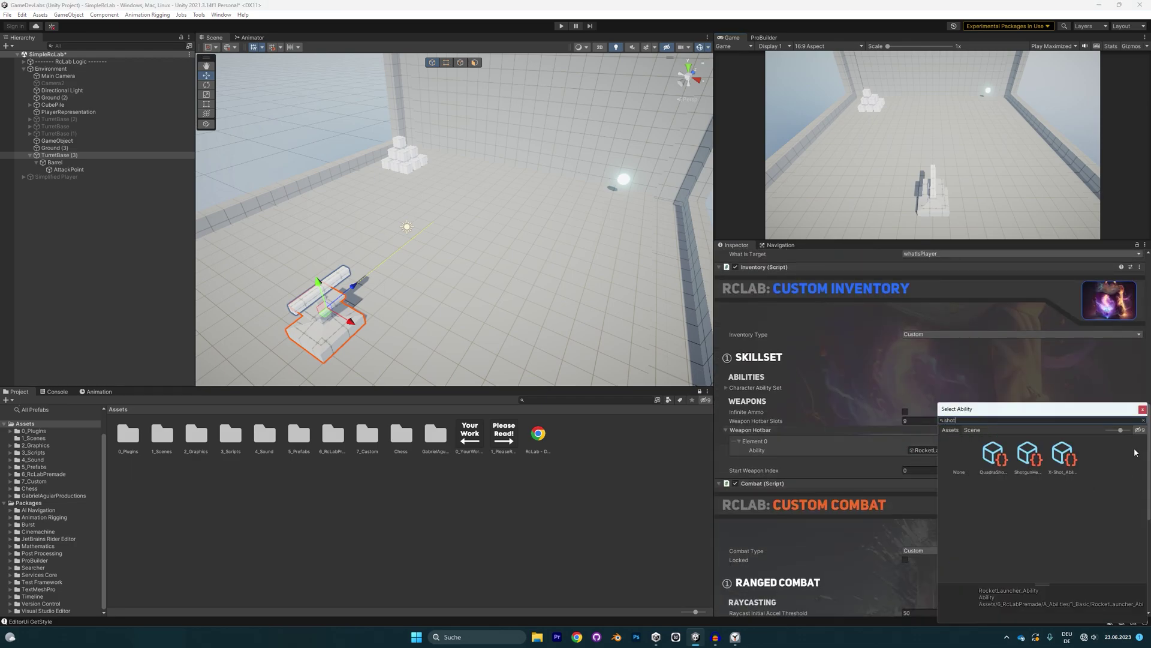
pyautogui.click(1026, 459)
pyautogui.doubleClick(1027, 459)
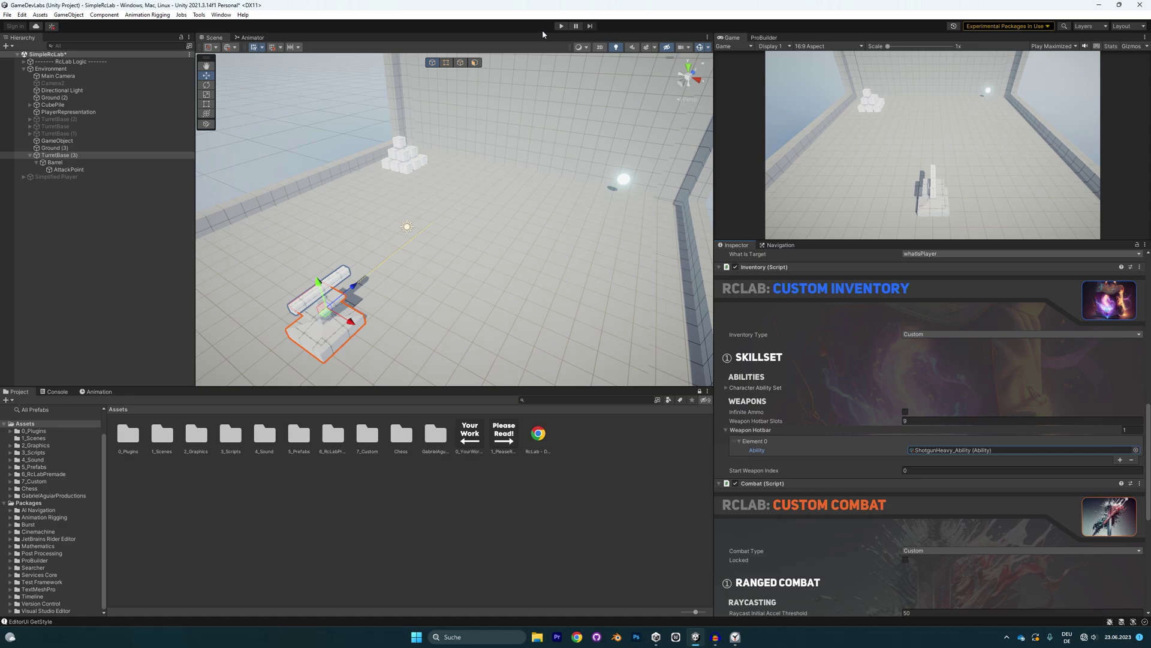
pyautogui.click(561, 26)
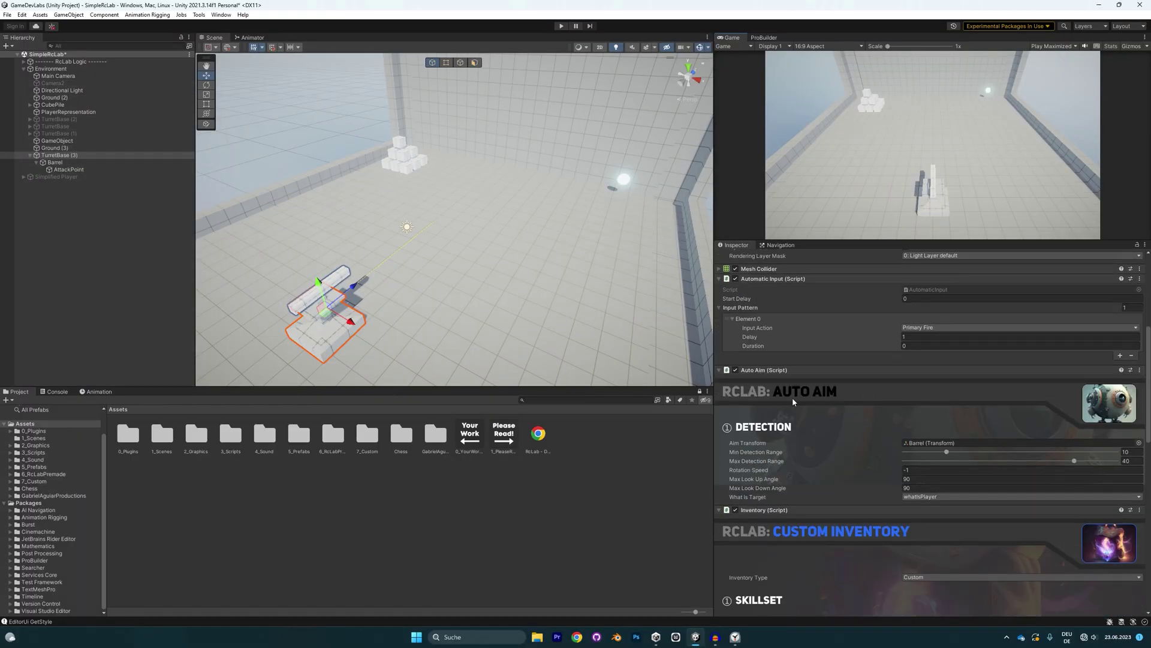
# Step: Scroll through the turret's Auto Aim and Inventory settings in the Inspector
pyautogui.scroll(-10, 793, 401)
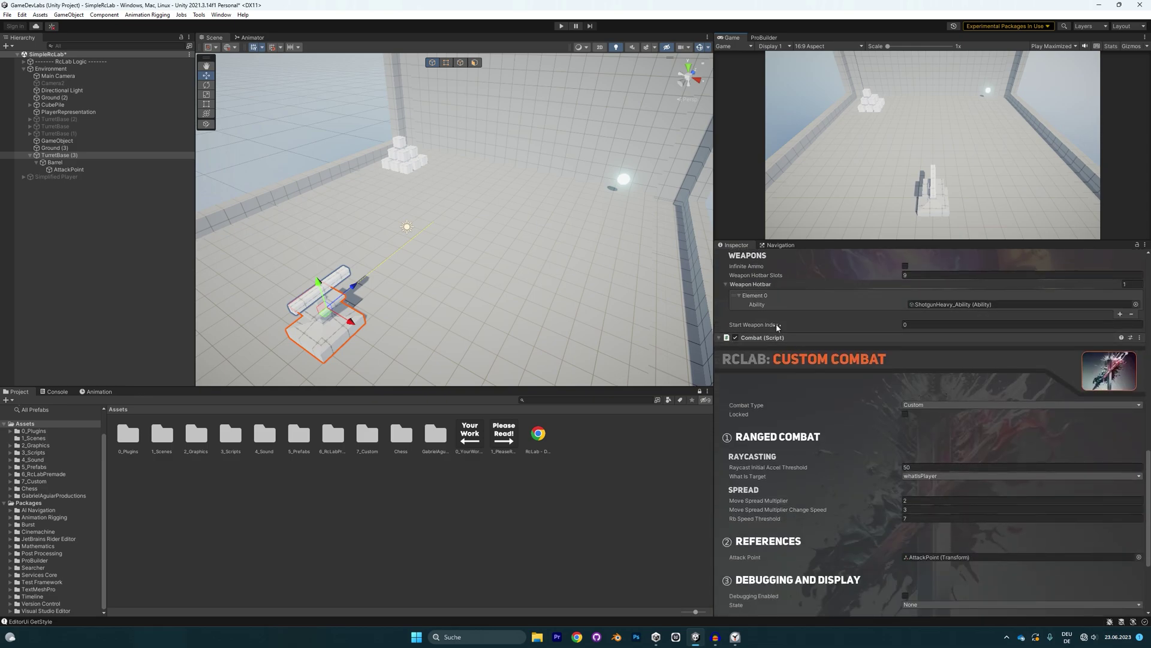
pyautogui.scroll(-5, 785, 348)
pyautogui.scroll(15, 809, 473)
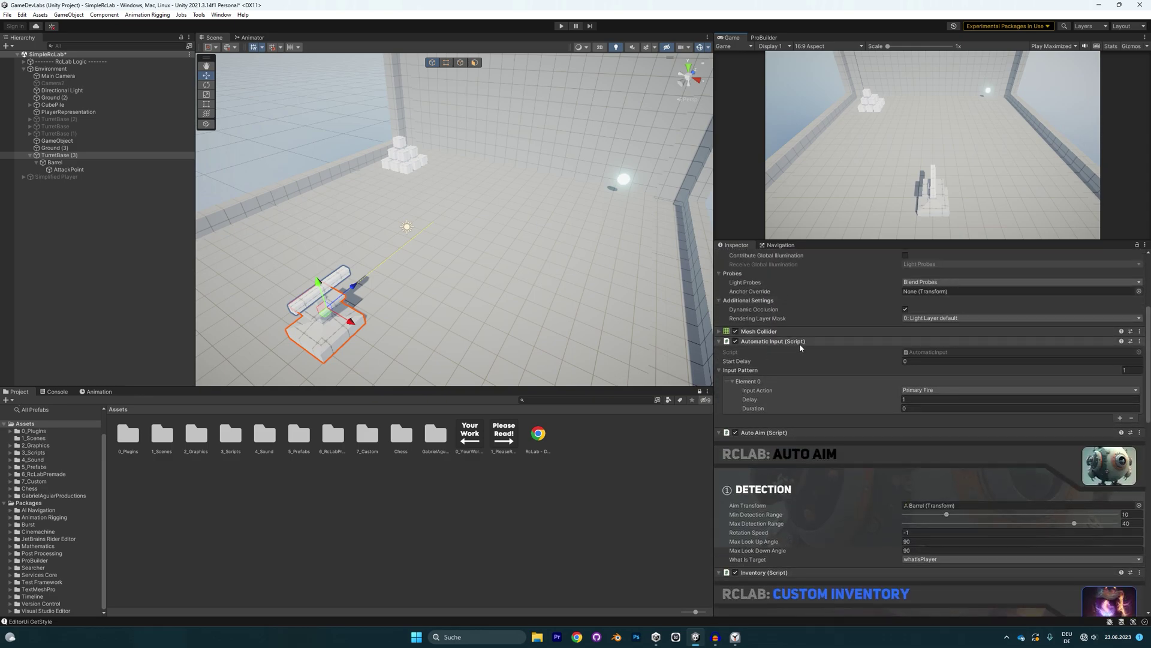
pyautogui.scroll(-5, 802, 351)
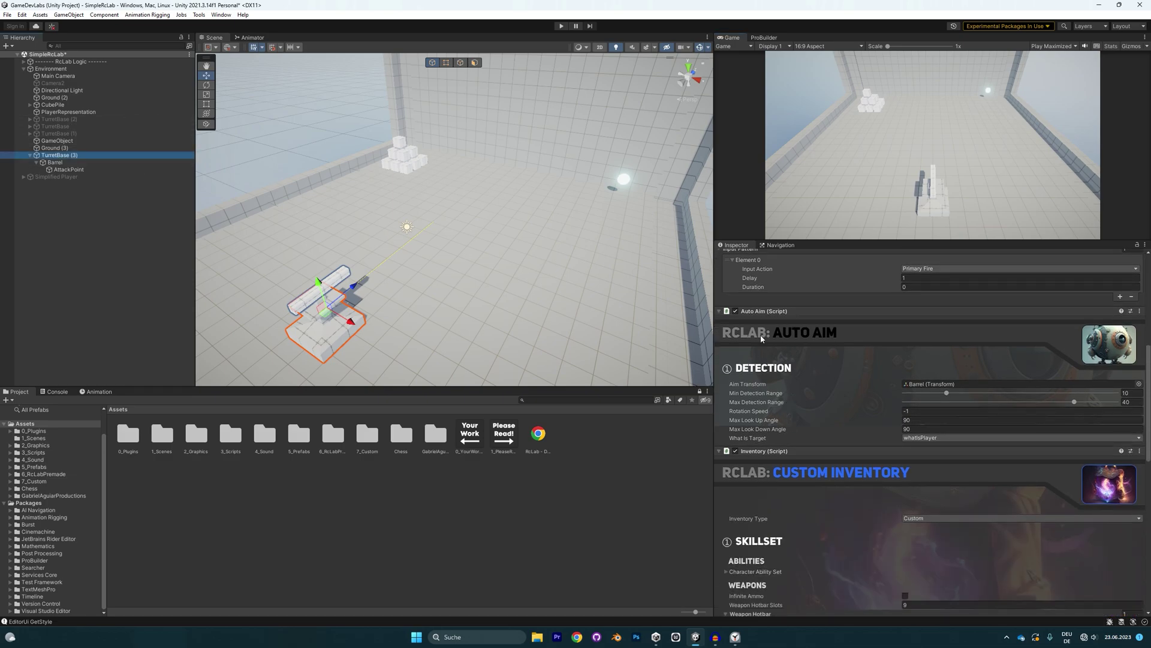
pyautogui.scroll(7, 762, 339)
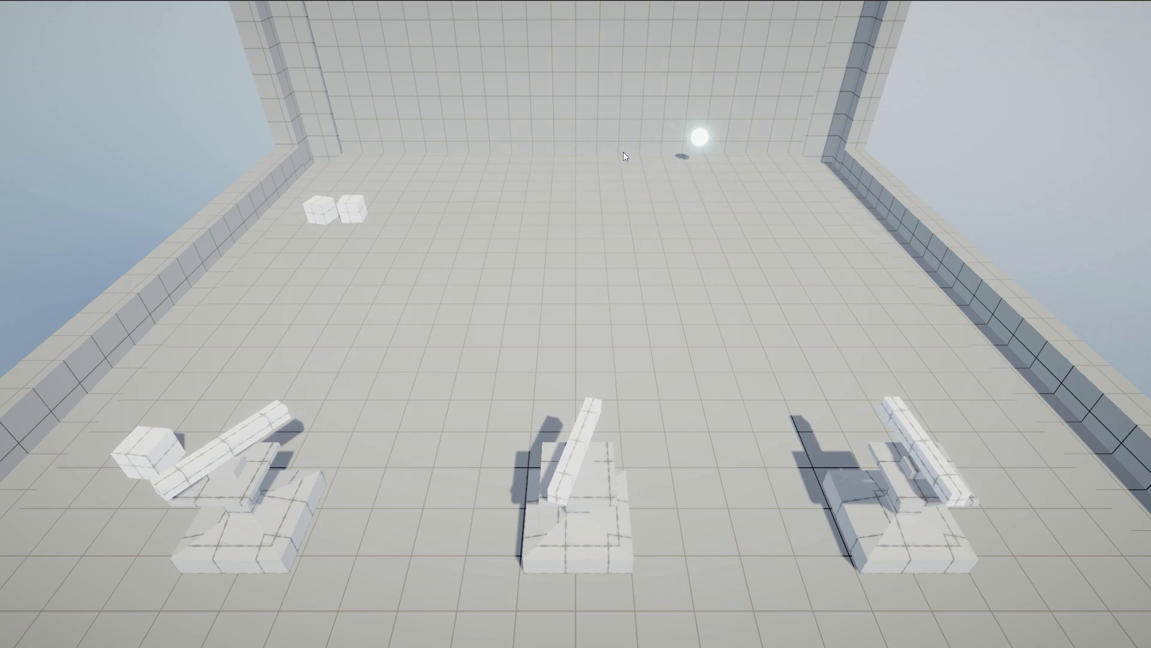